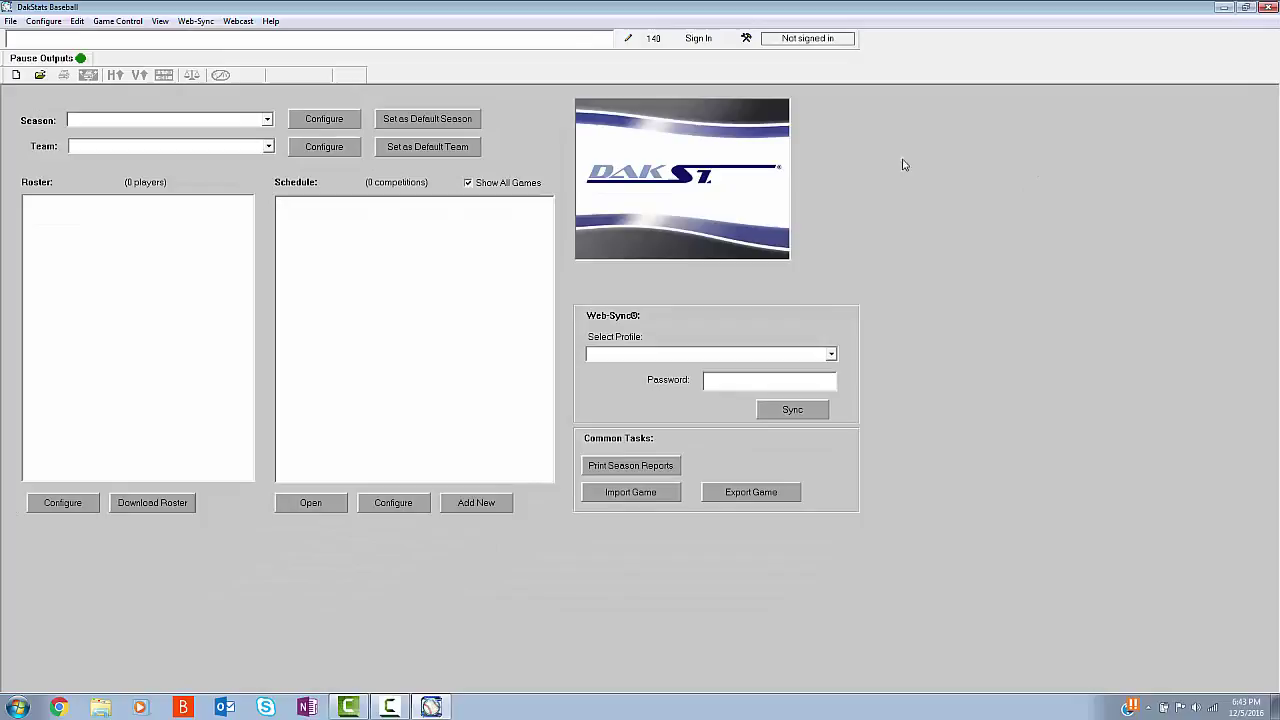
Load Demo99Season and the Marion College team with its 19-player roster and five games.
{"action": "left_click", "coordinate": [267, 122]}
{"action": "left_click", "coordinate": [265, 133]}
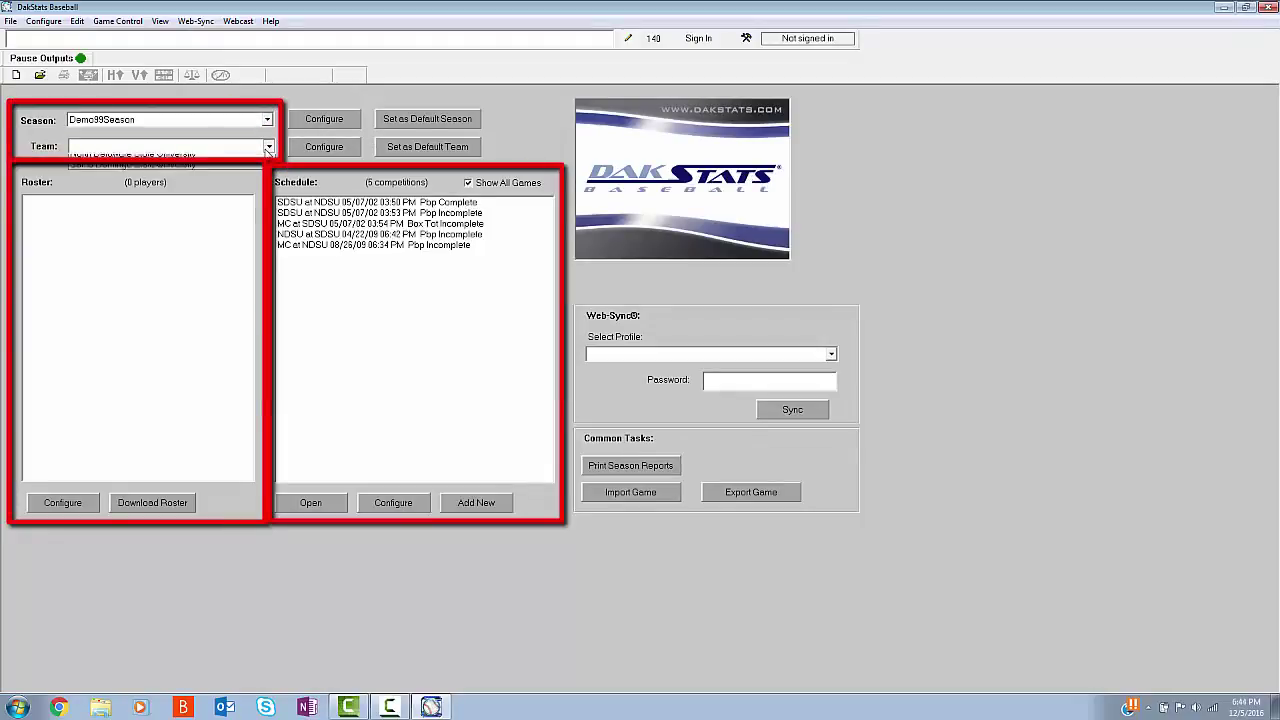
{"action": "left_click", "coordinate": [160, 172]}
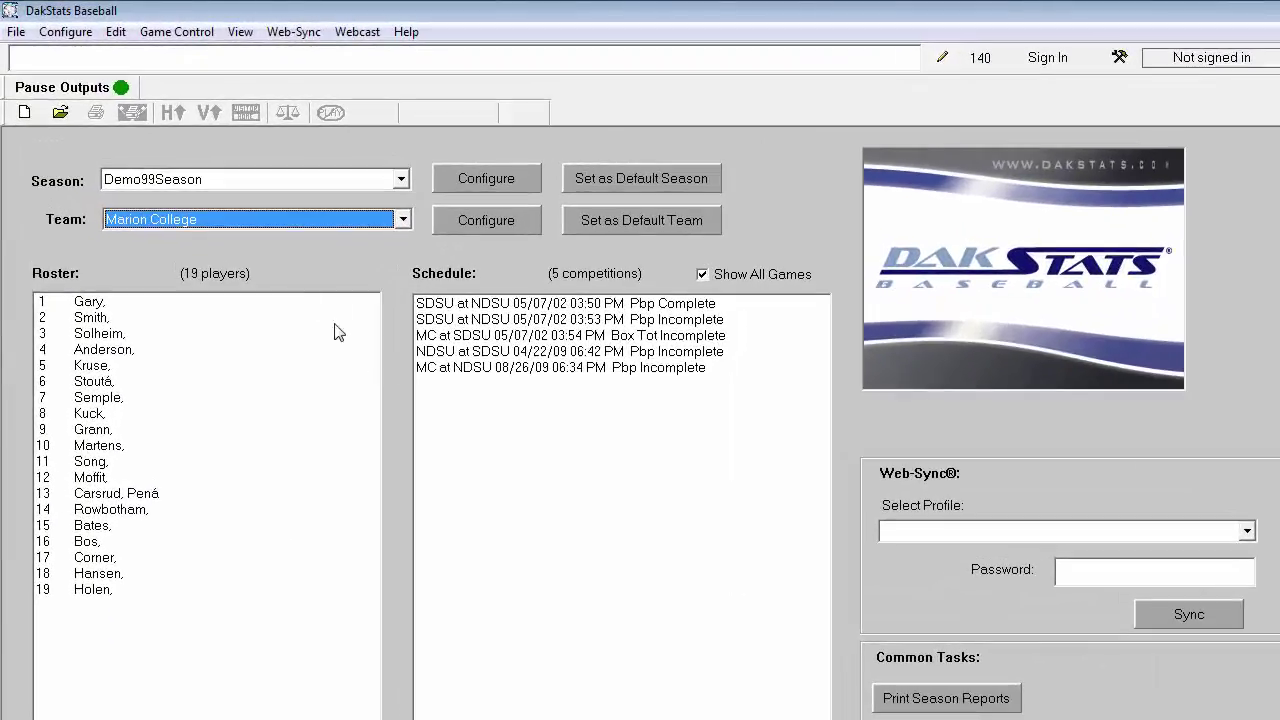
Add a season named Baseball: play-by-play simple mode, Rules_HS_BA.ini rules, male gender, Web-Sync declined.
{"action": "left_click", "coordinate": [65, 31]}
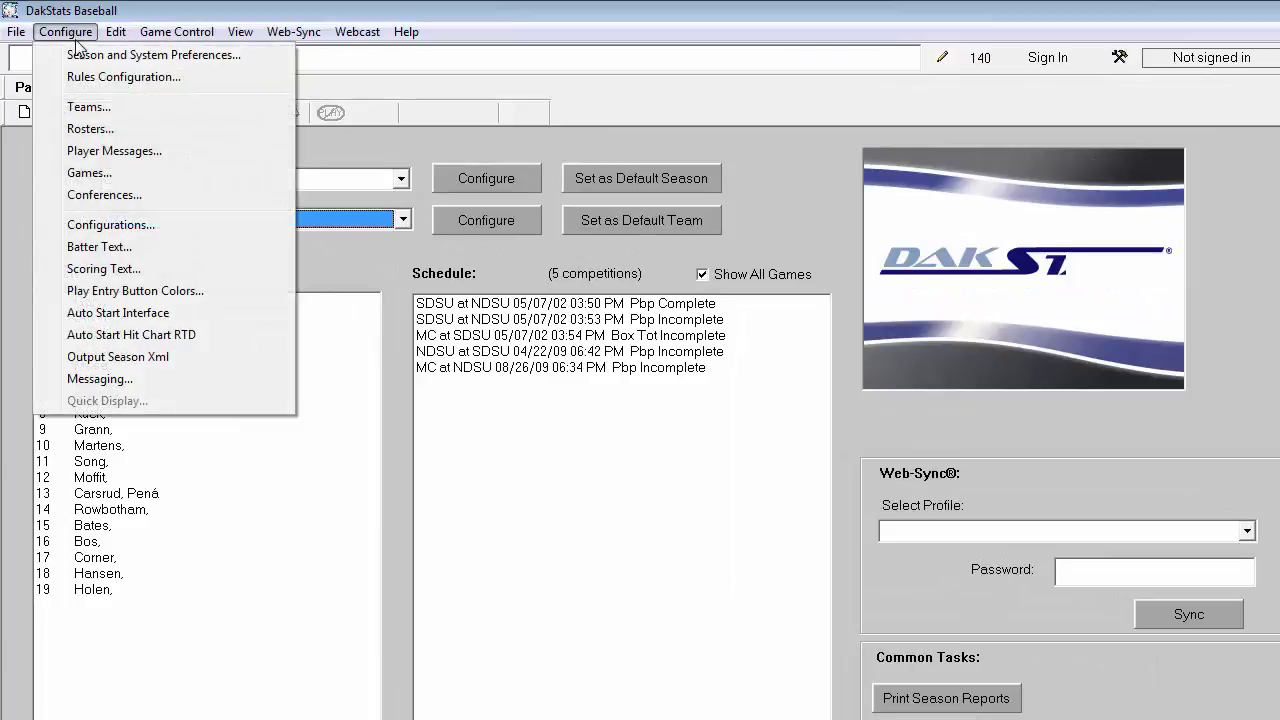
{"action": "left_click", "coordinate": [80, 56]}
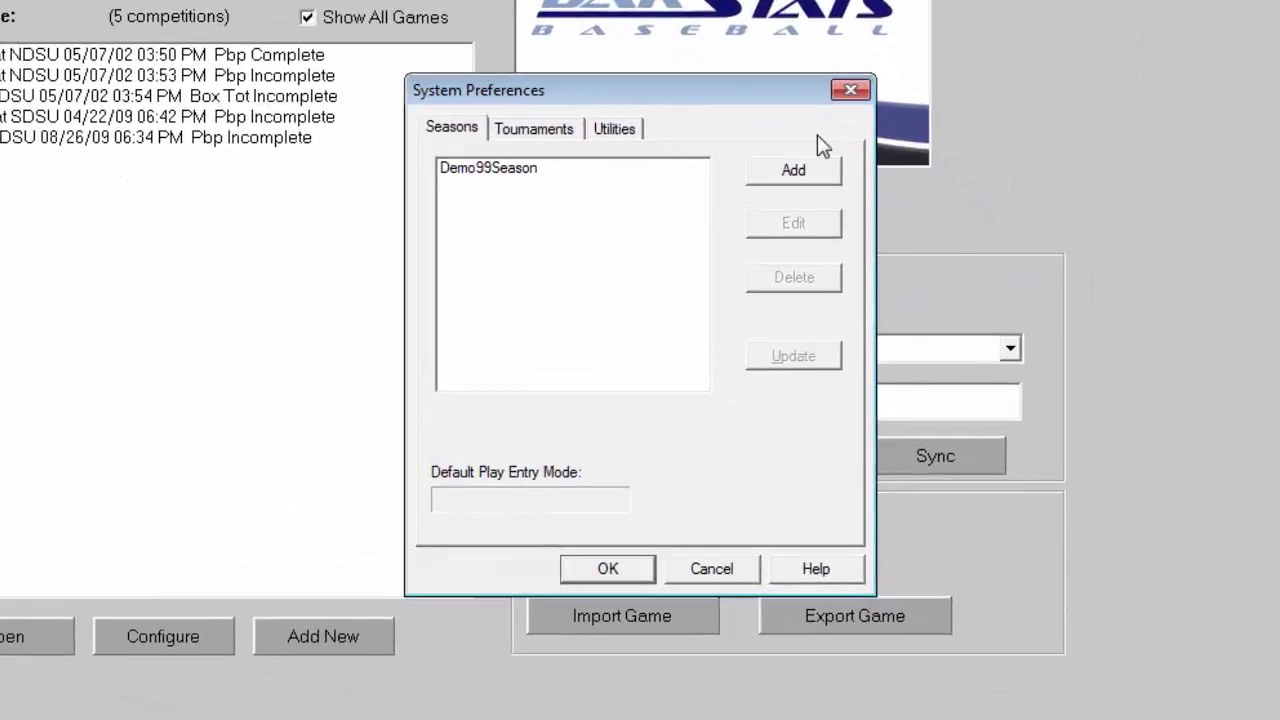
{"action": "left_click", "coordinate": [815, 170]}
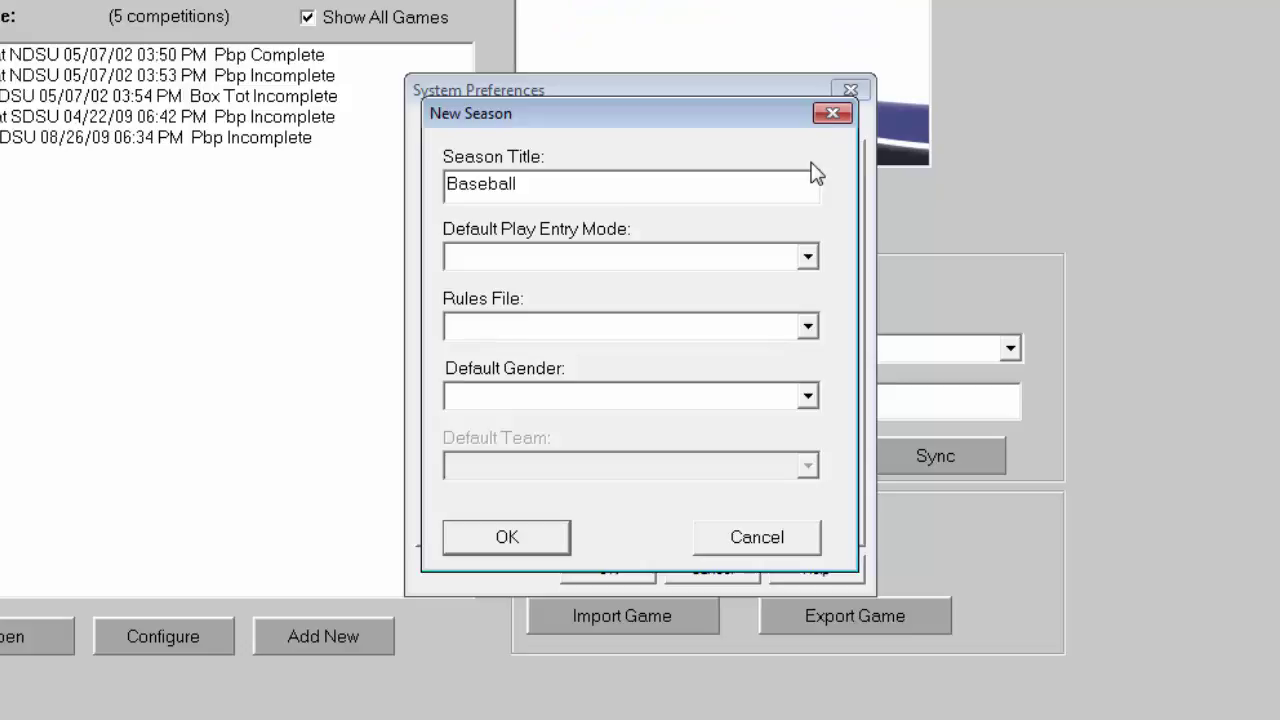
{"action": "left_click", "coordinate": [808, 257]}
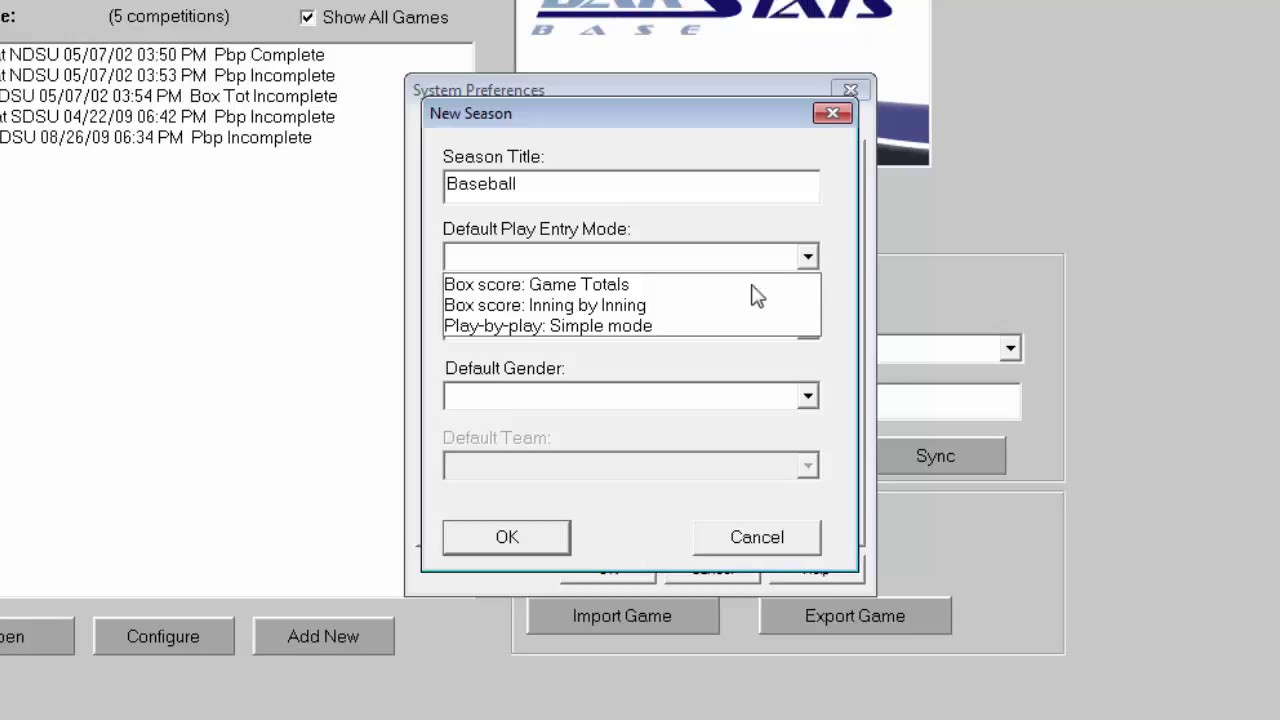
{"action": "left_click", "coordinate": [692, 325]}
{"action": "left_click", "coordinate": [808, 328]}
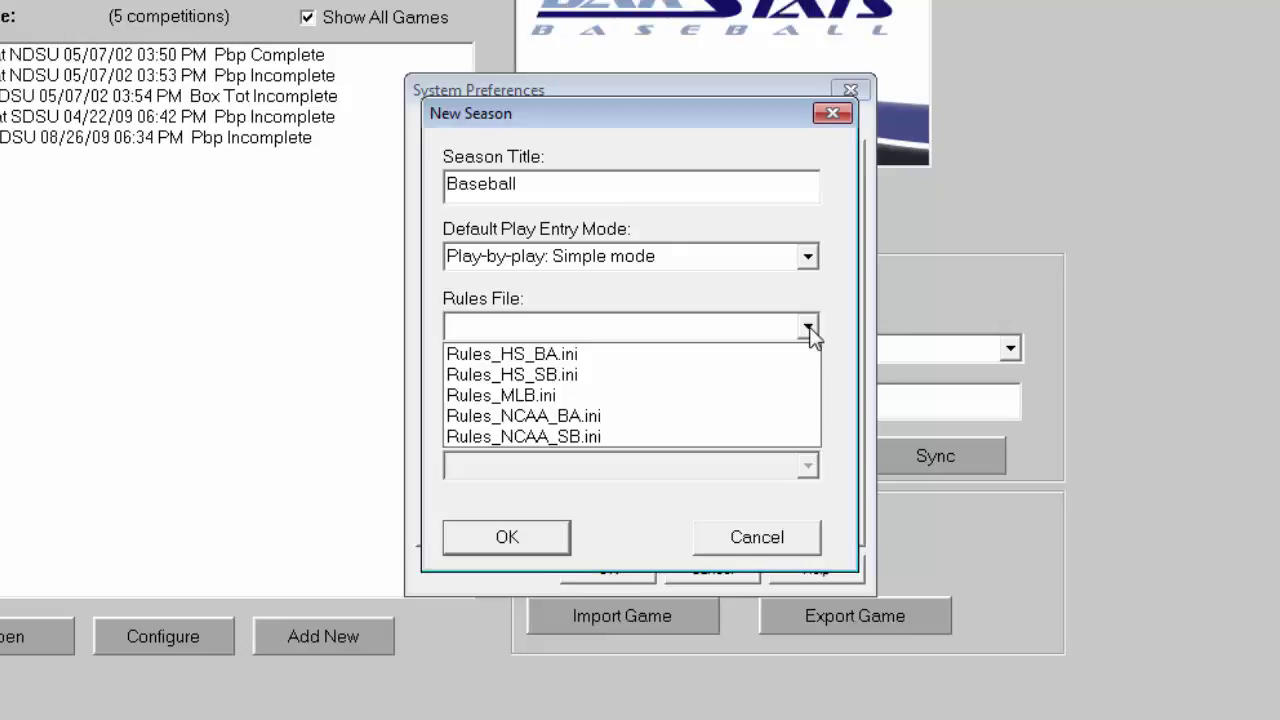
{"action": "left_click", "coordinate": [568, 355]}
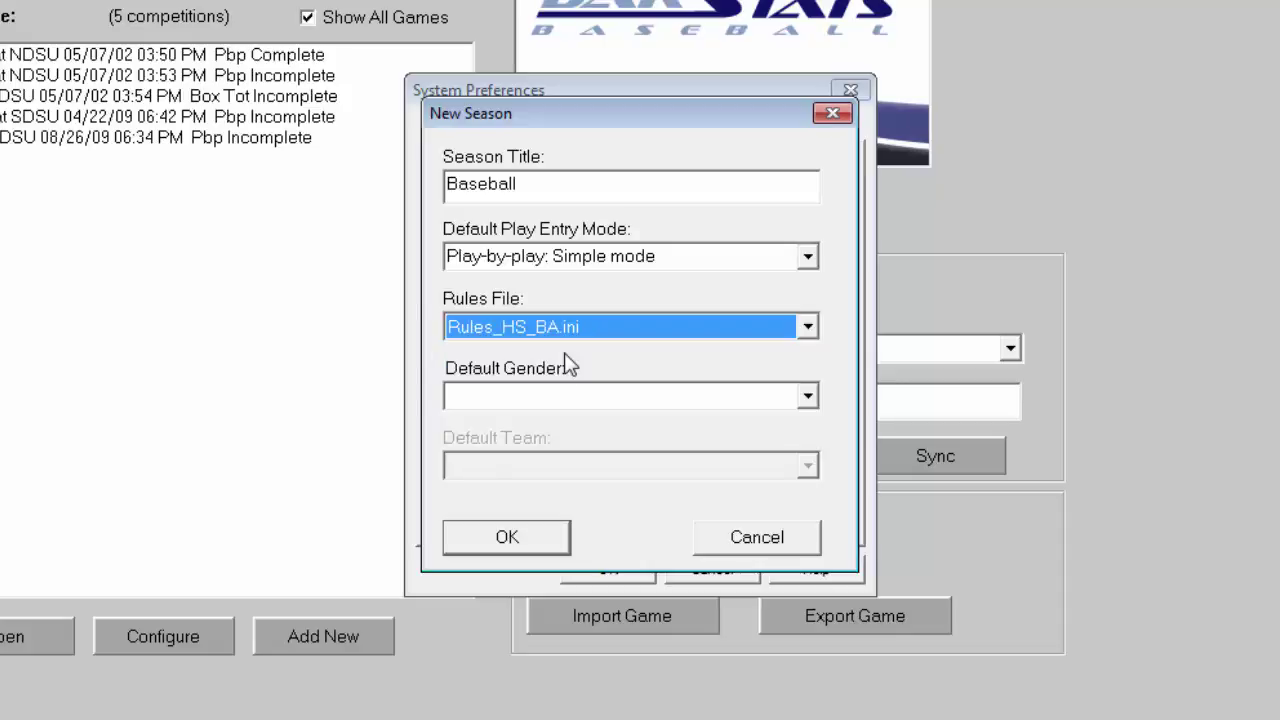
{"action": "left_click", "coordinate": [806, 397]}
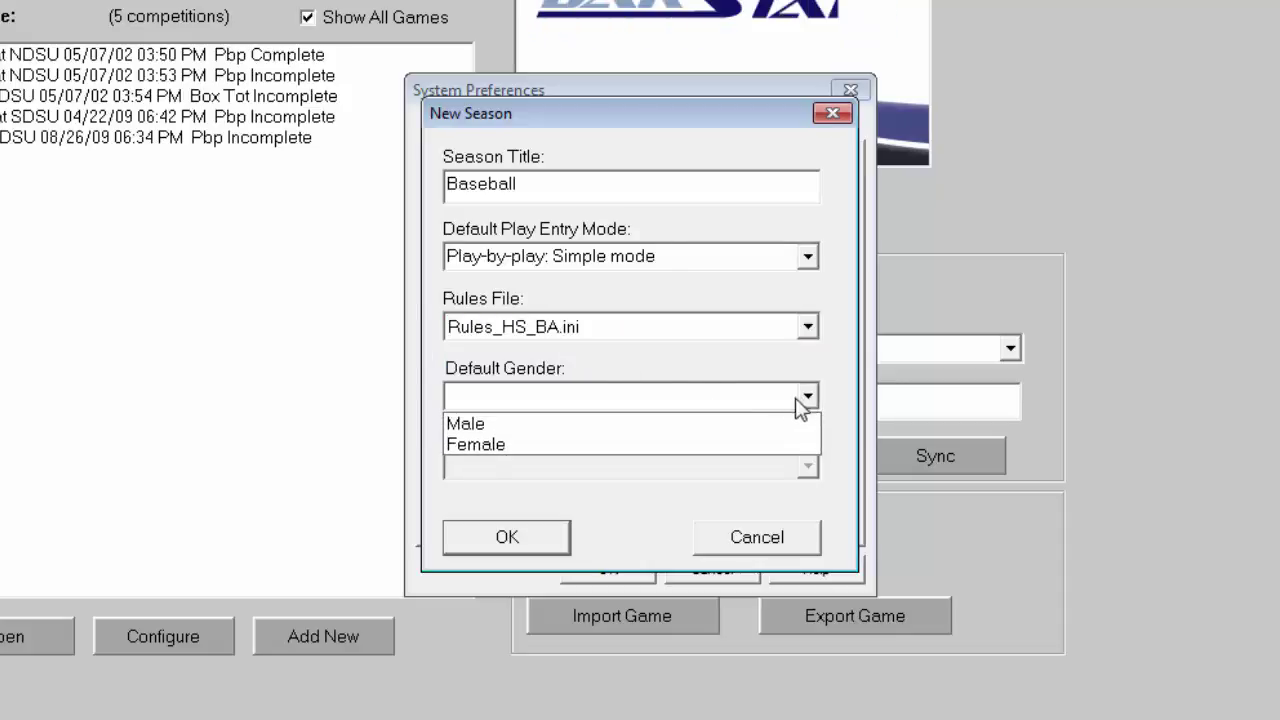
{"action": "left_click", "coordinate": [518, 428]}
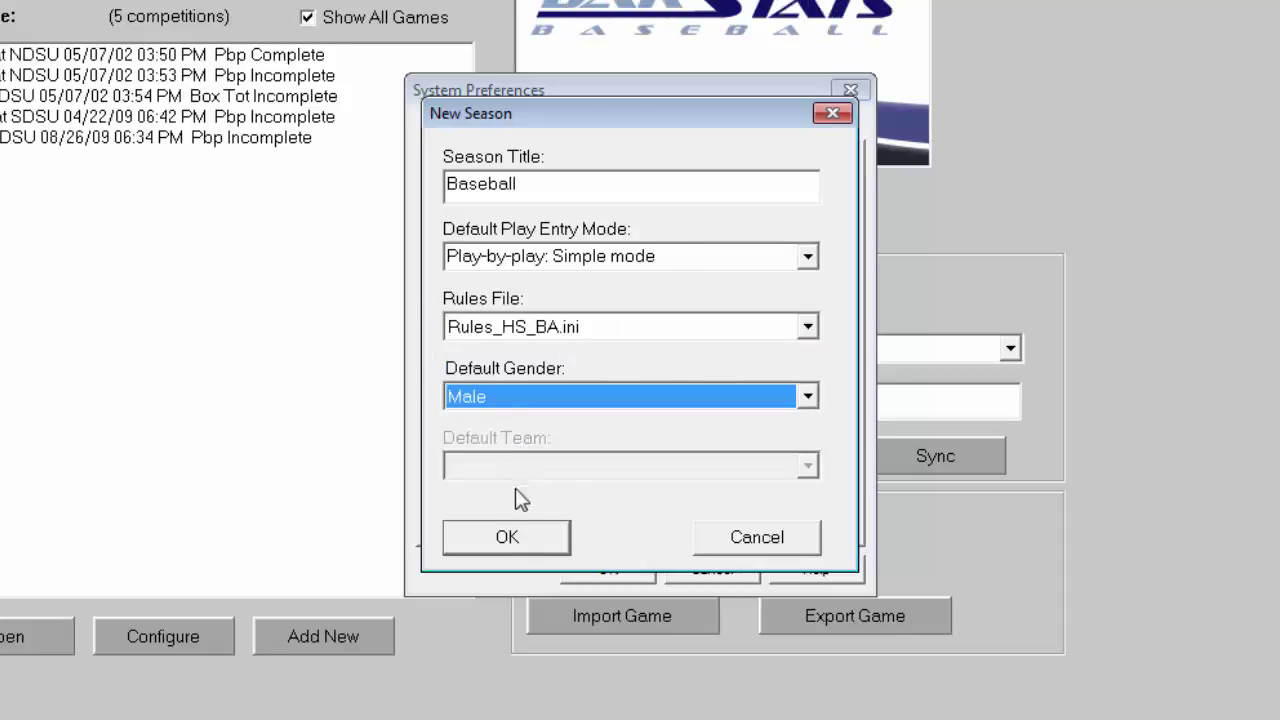
{"action": "left_click", "coordinate": [517, 548]}
{"action": "left_click", "coordinate": [822, 395]}
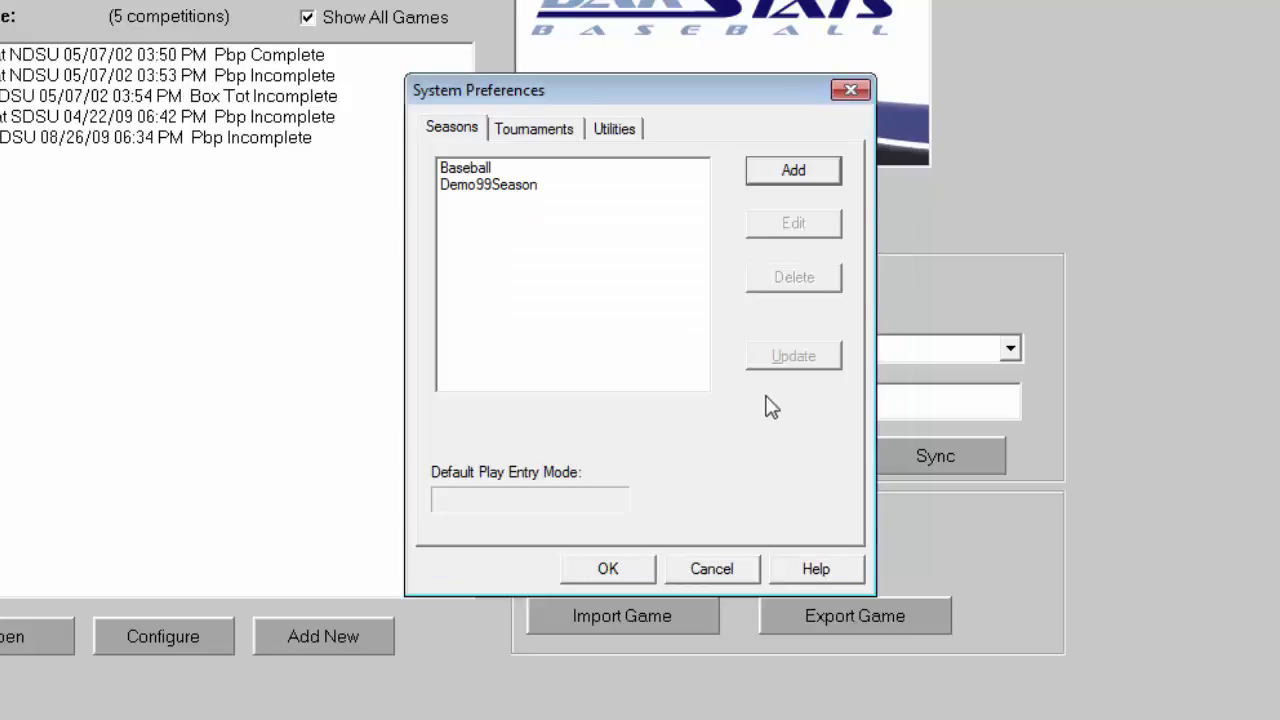
Close system preferences and open team configuration for the Baseball season.
{"action": "left_click", "coordinate": [620, 566]}
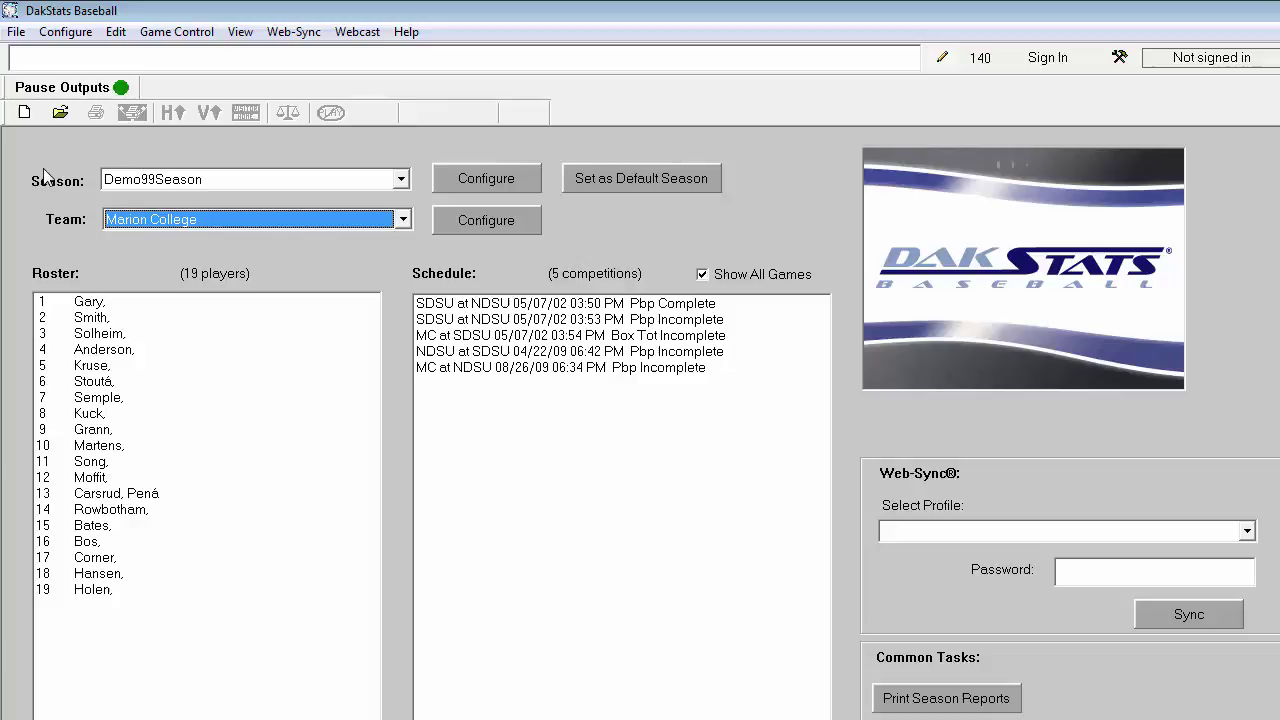
{"action": "left_click", "coordinate": [68, 36]}
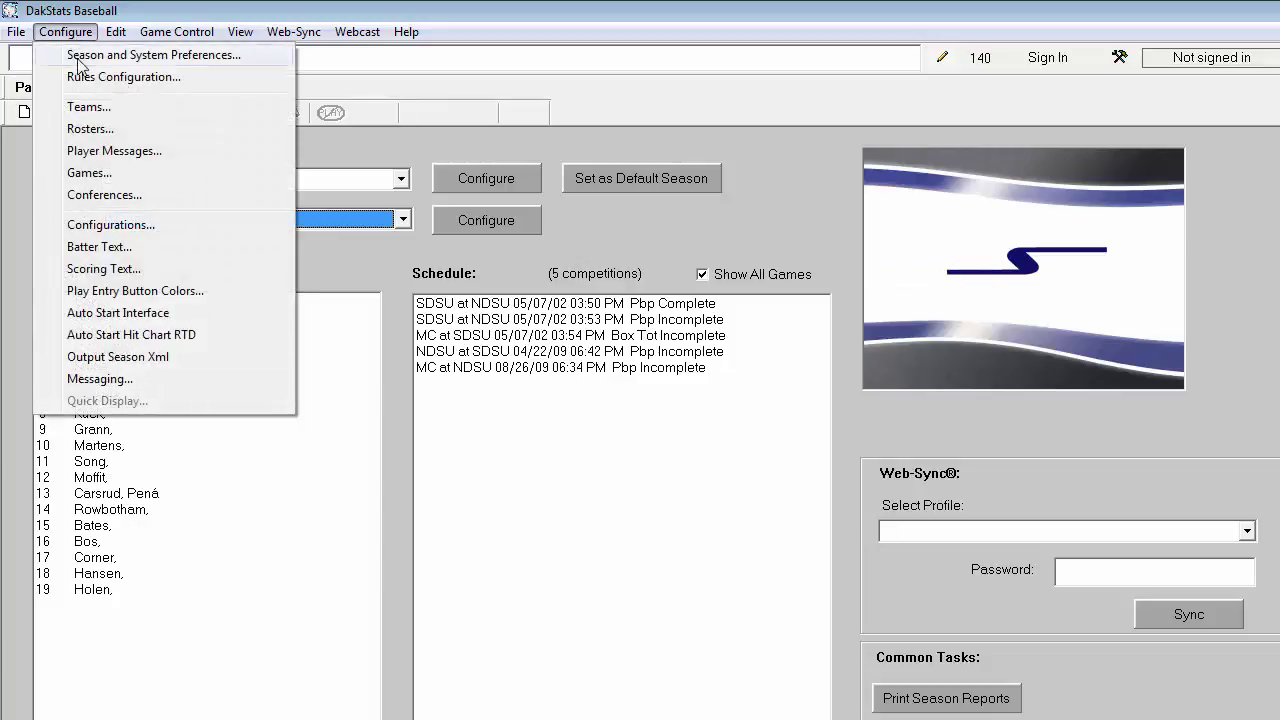
{"action": "left_click", "coordinate": [82, 105]}
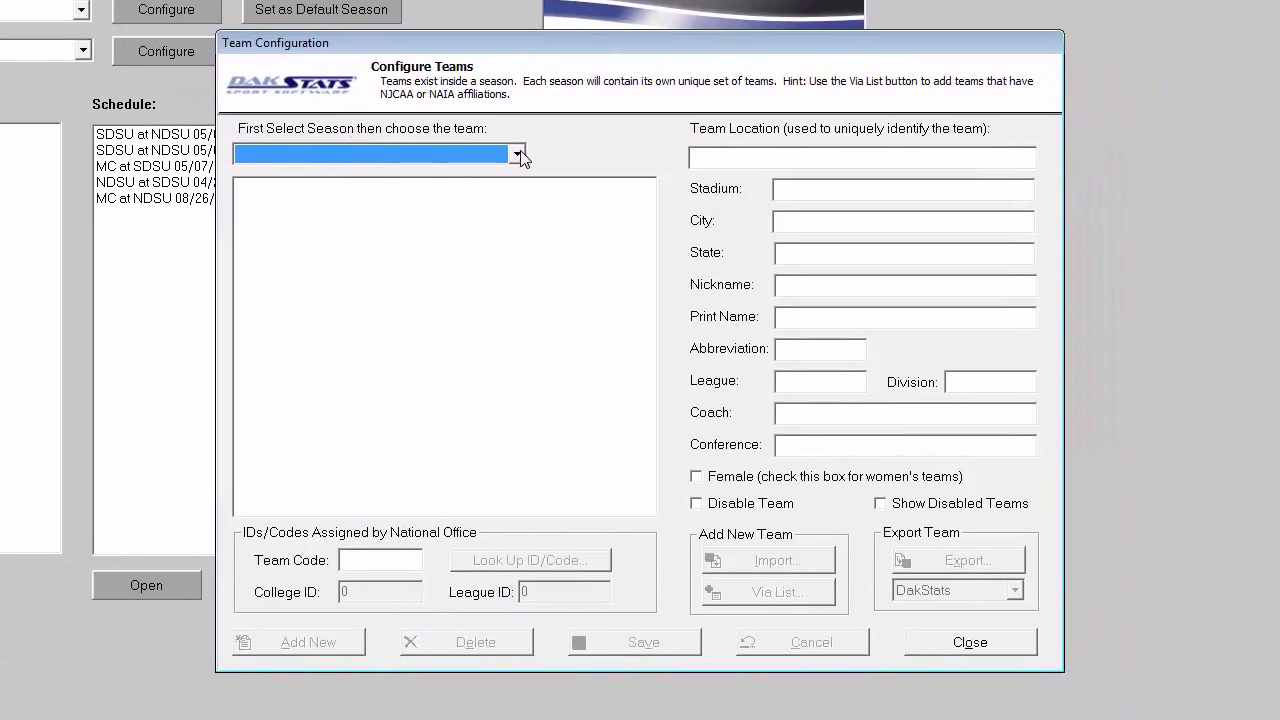
{"action": "left_click", "coordinate": [518, 155]}
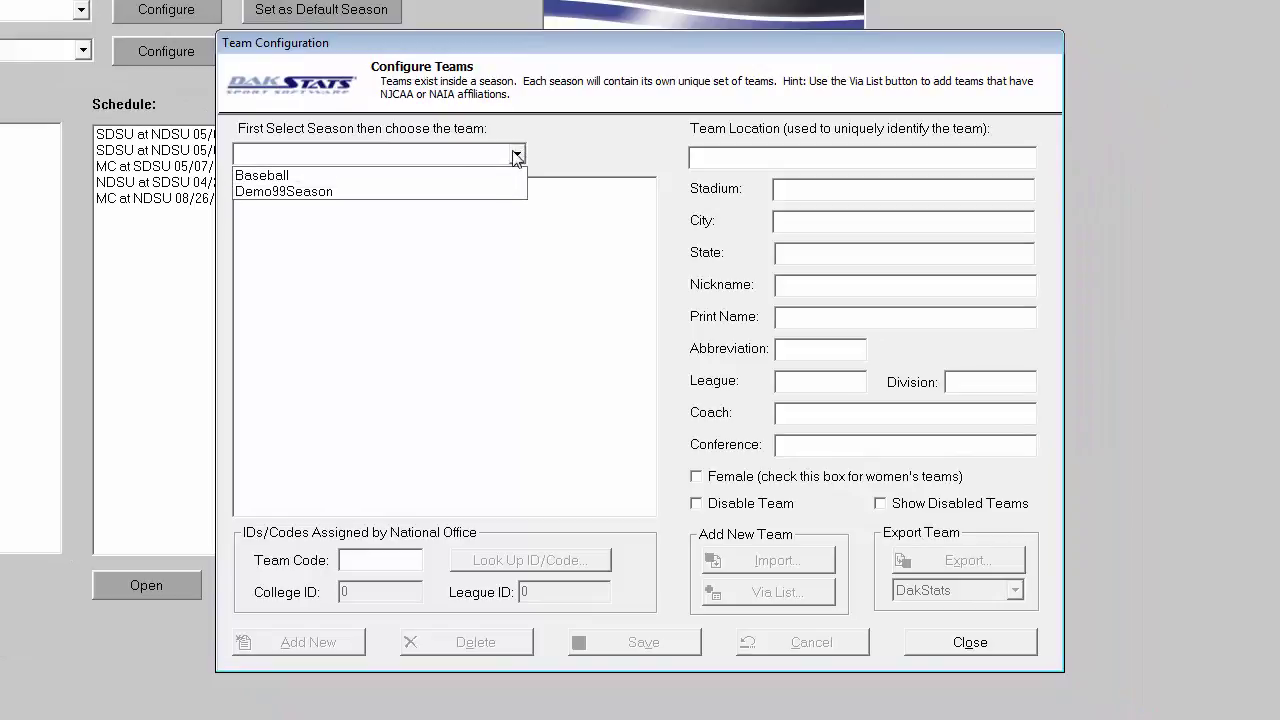
{"action": "left_click", "coordinate": [414, 176]}
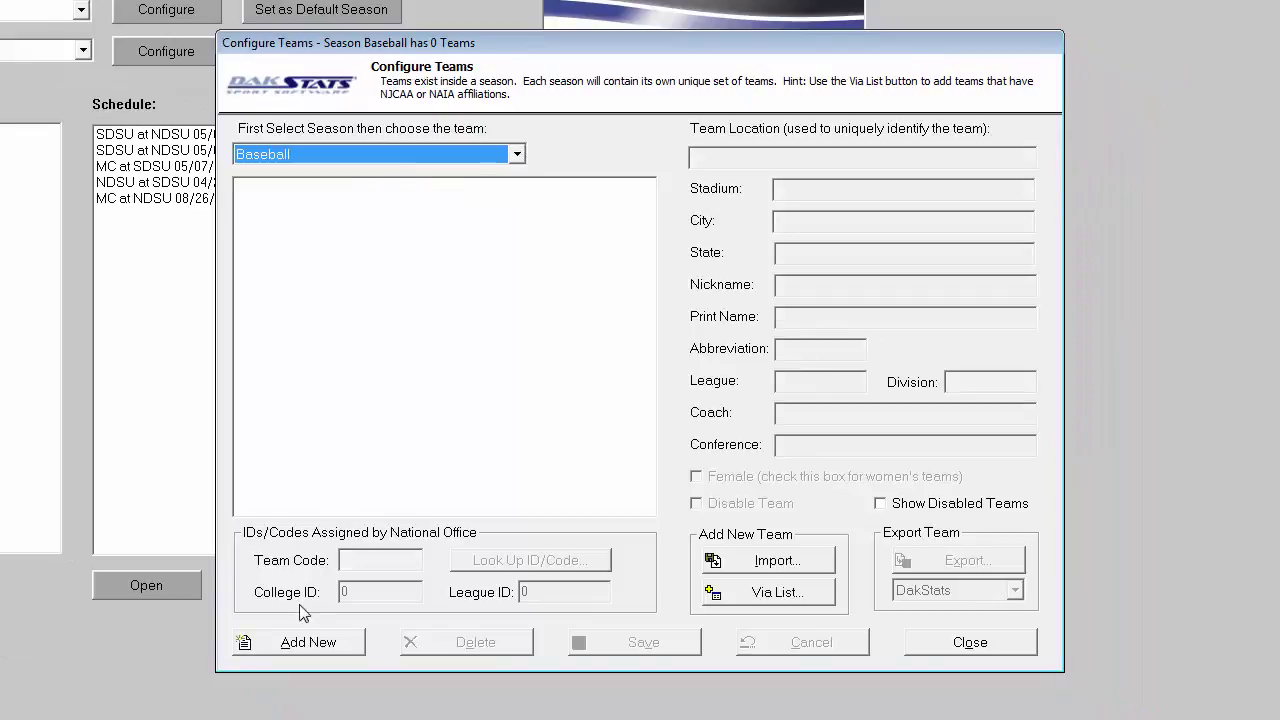
Enter a new team: South Dakota State University Jackrabbits, print name SDSU Jacks, abbreviation SDSU.
{"action": "left_click", "coordinate": [305, 645]}
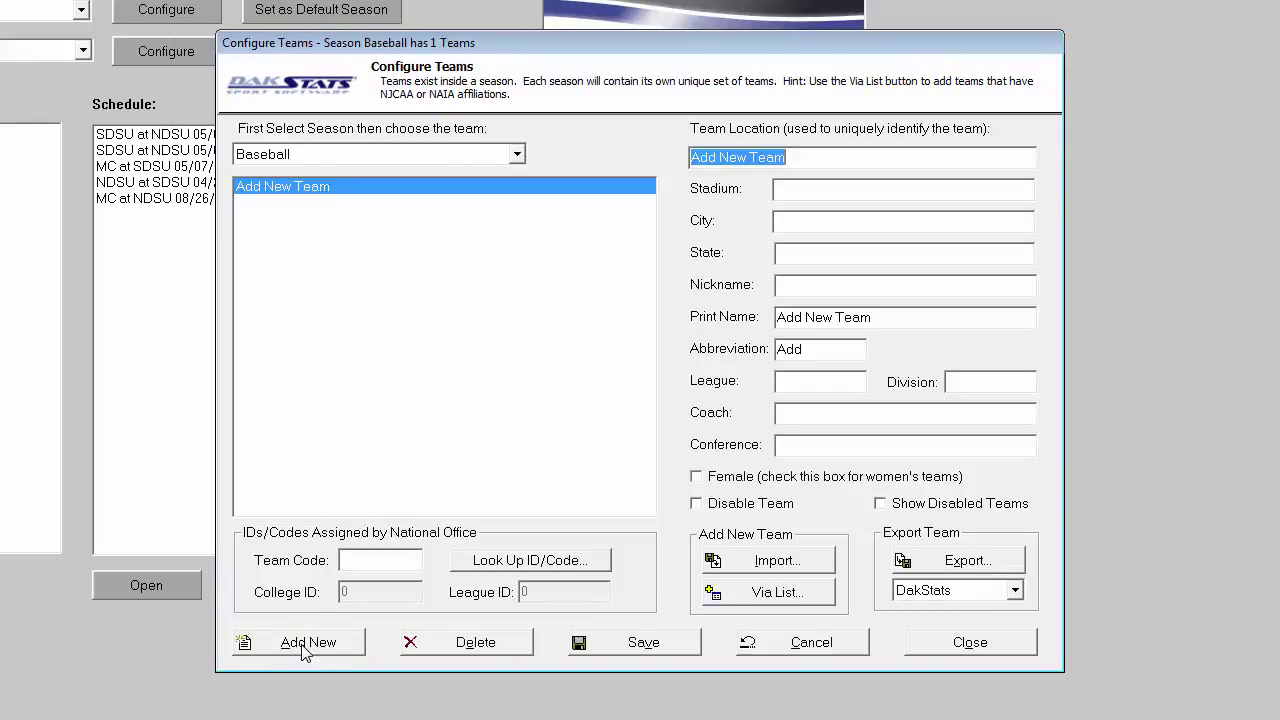
{"action": "type", "text": "South Dakota State University"}
{"action": "key", "text": "Tab"}
{"action": "type", "text": "Jackrabbits"}
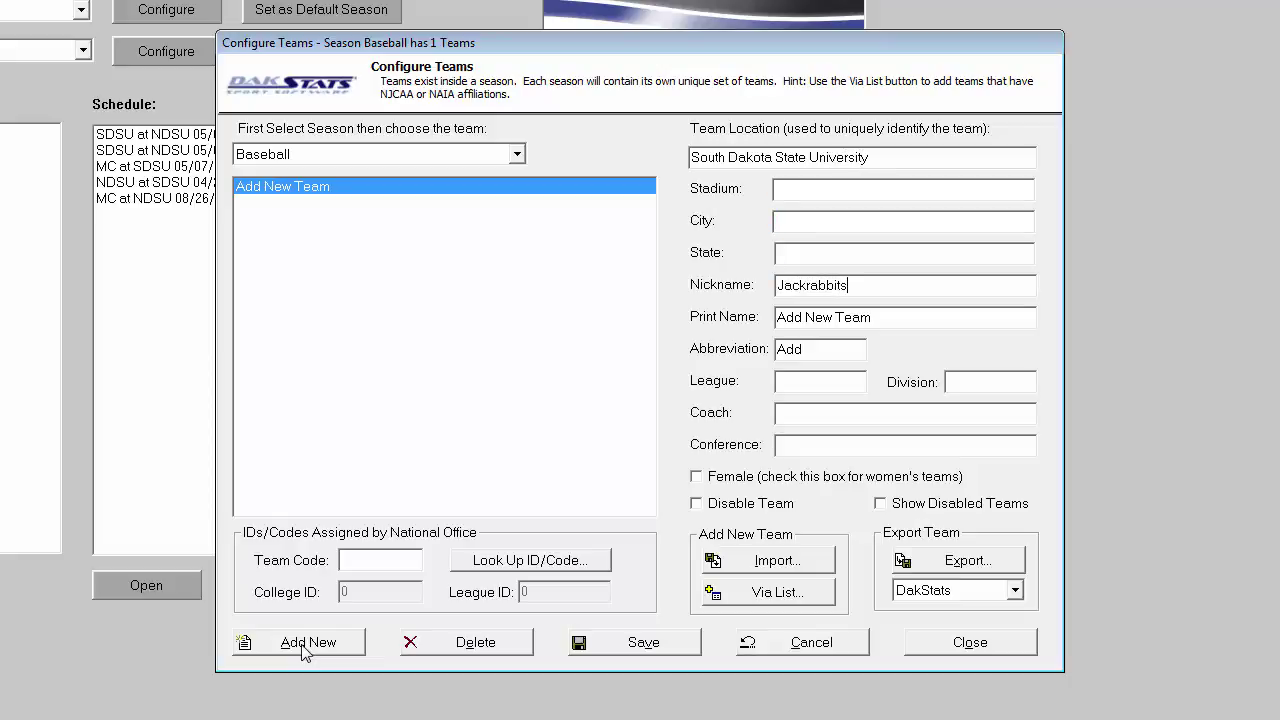
{"action": "key", "text": "Tab"}
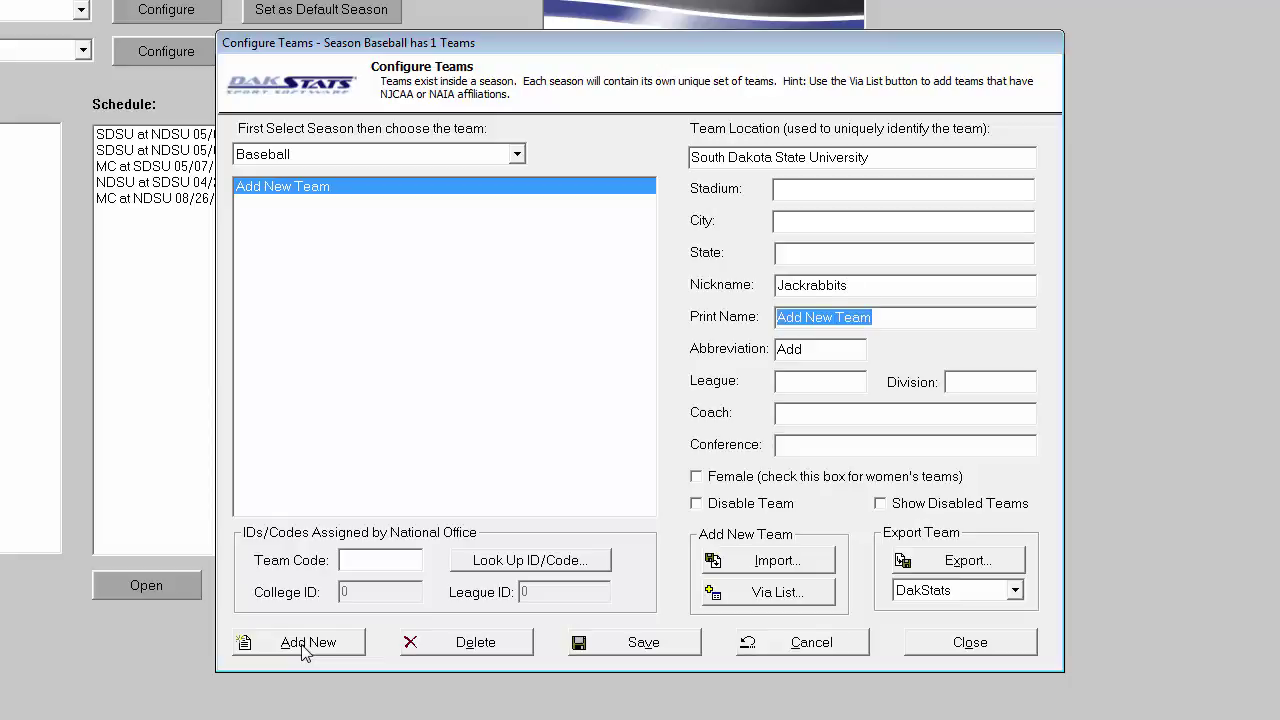
{"action": "type", "text": "SDSU Jacks"}
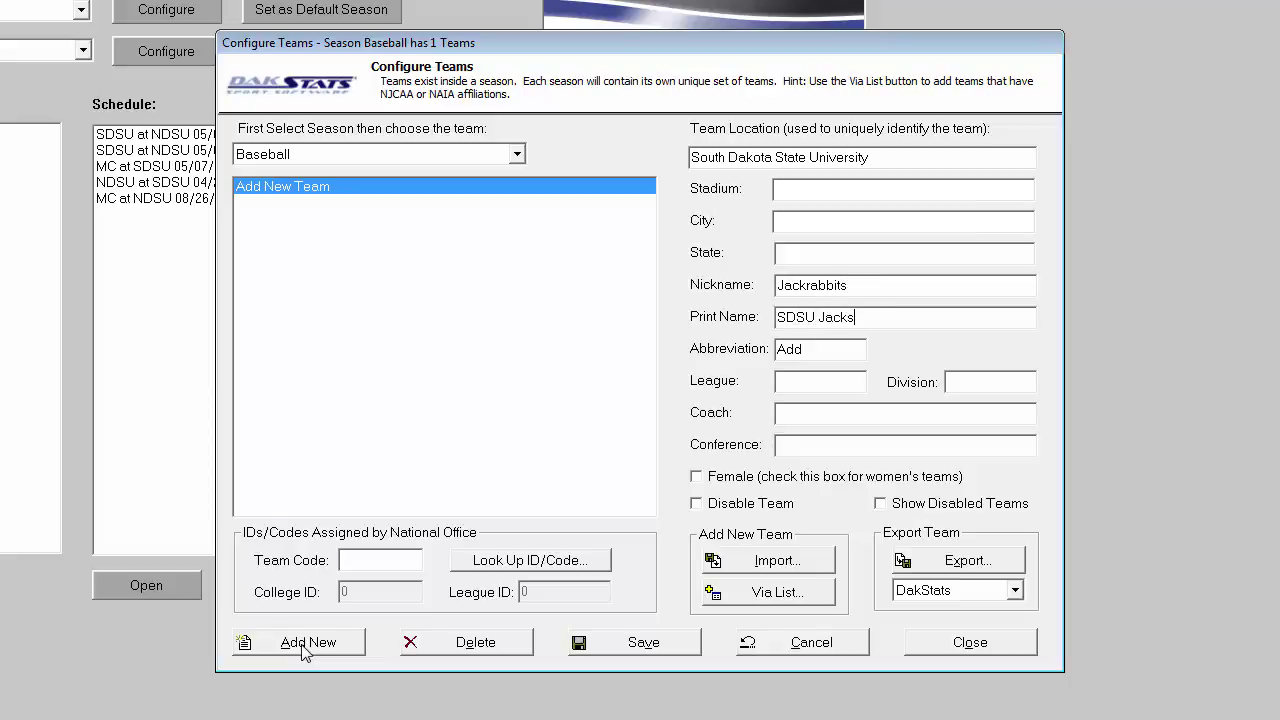
{"action": "key", "text": "Tab"}
{"action": "type", "text": "SD"}
Cancel the league ID lookup, then save the South Dakota State University team and close team setup.
{"action": "left_click", "coordinate": [771, 593]}
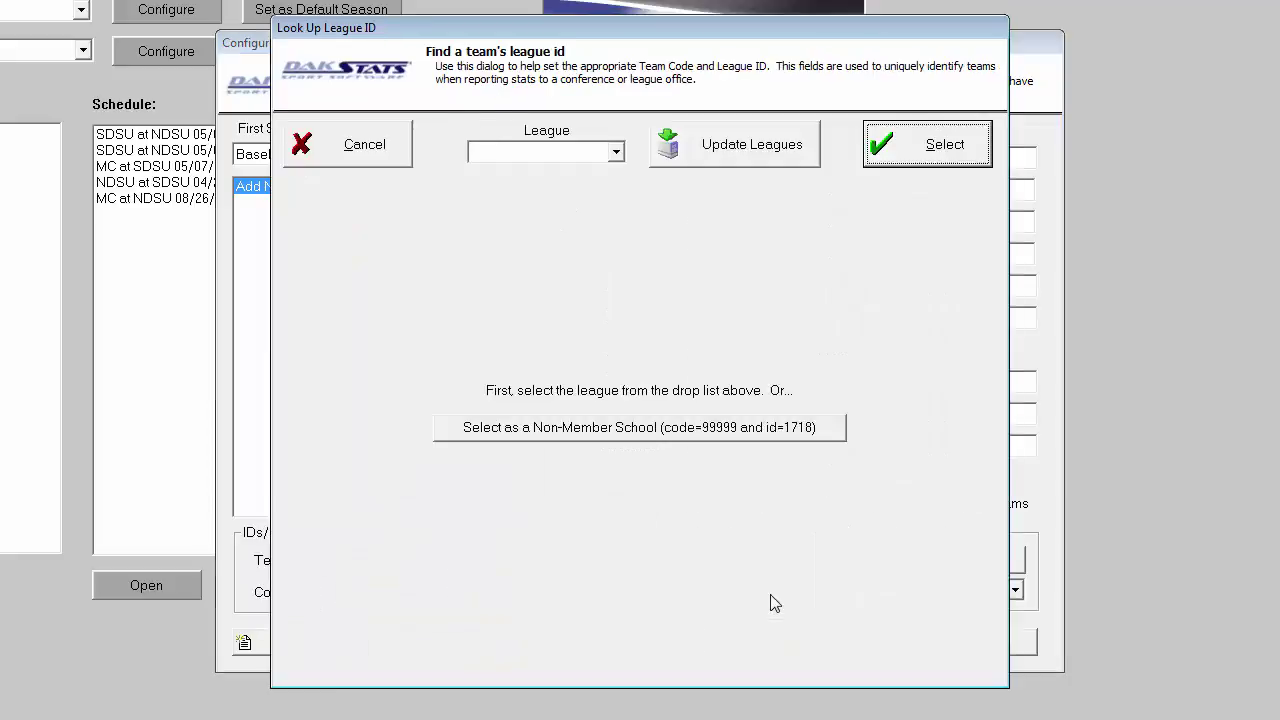
{"action": "left_click", "coordinate": [615, 152]}
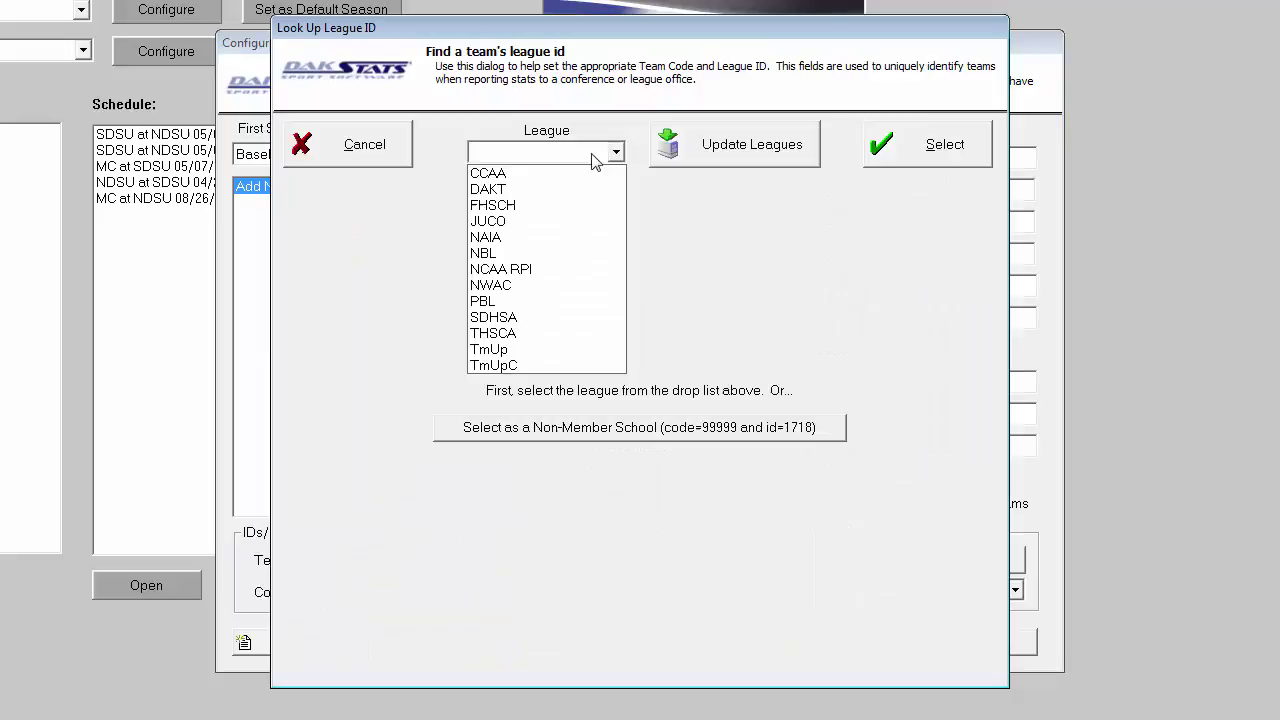
{"action": "left_click", "coordinate": [390, 157]}
{"action": "left_click", "coordinate": [390, 160]}
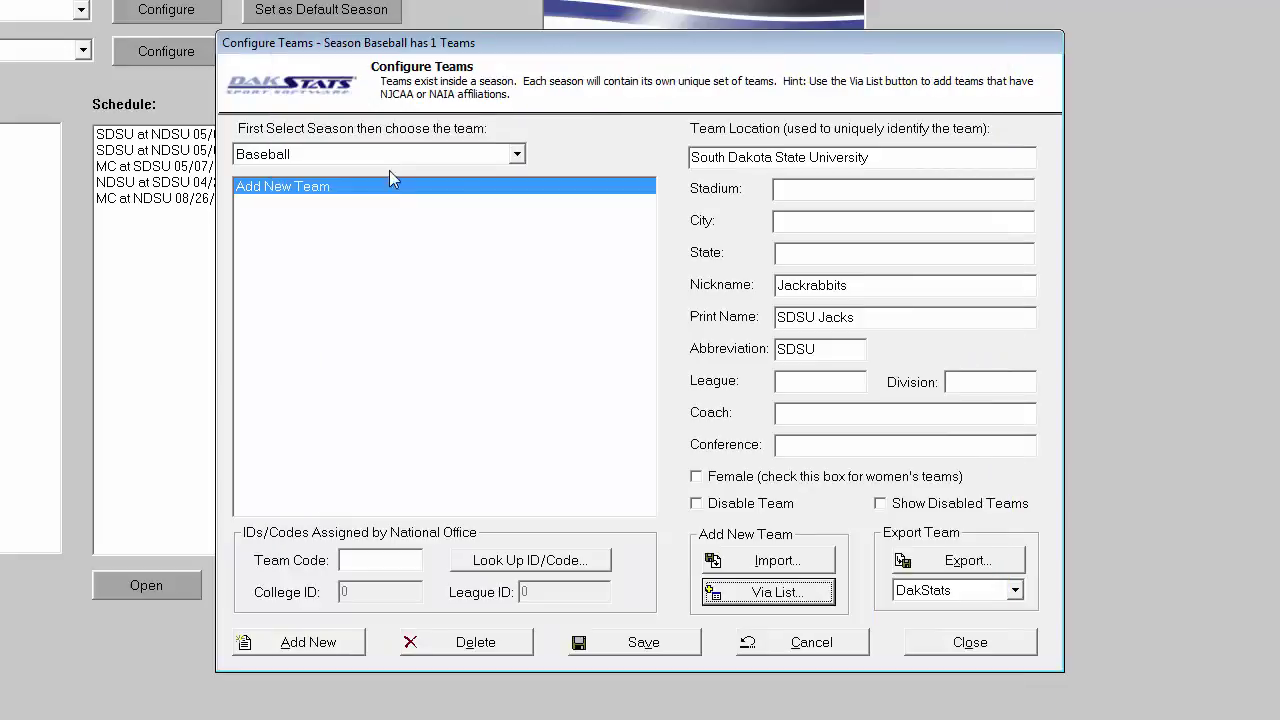
{"action": "left_click", "coordinate": [620, 648]}
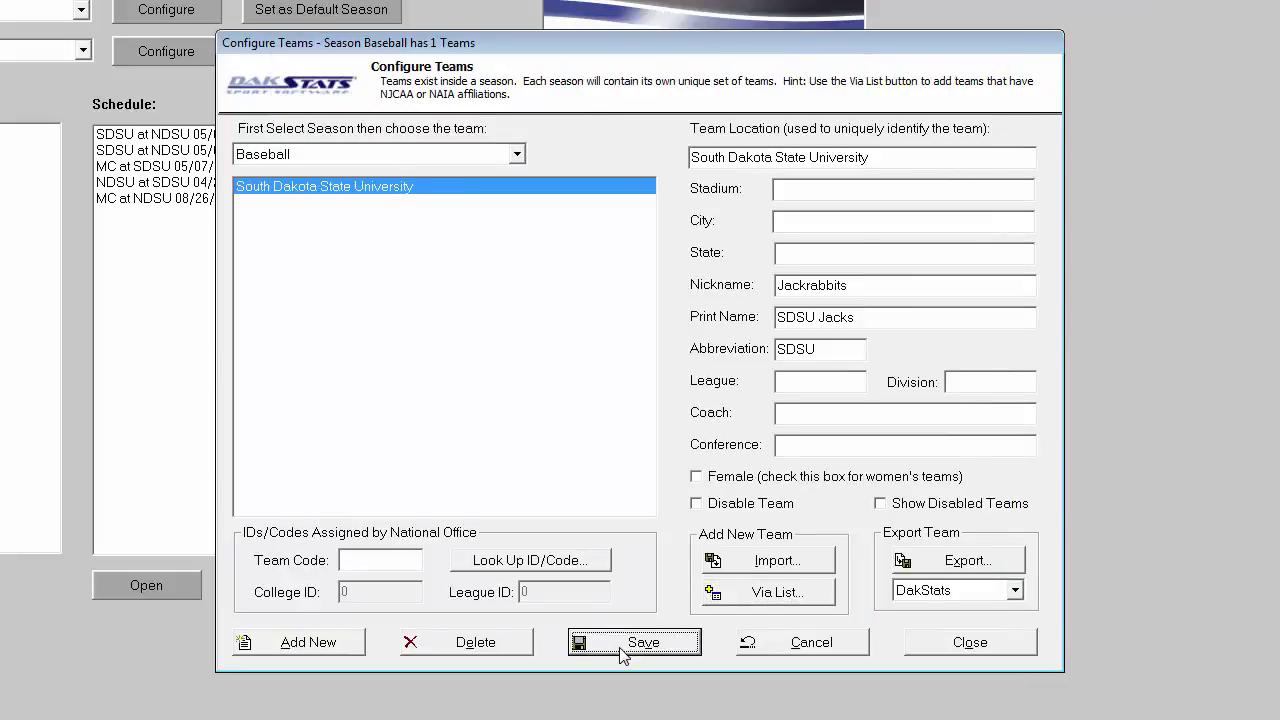
{"action": "left_click", "coordinate": [943, 643]}
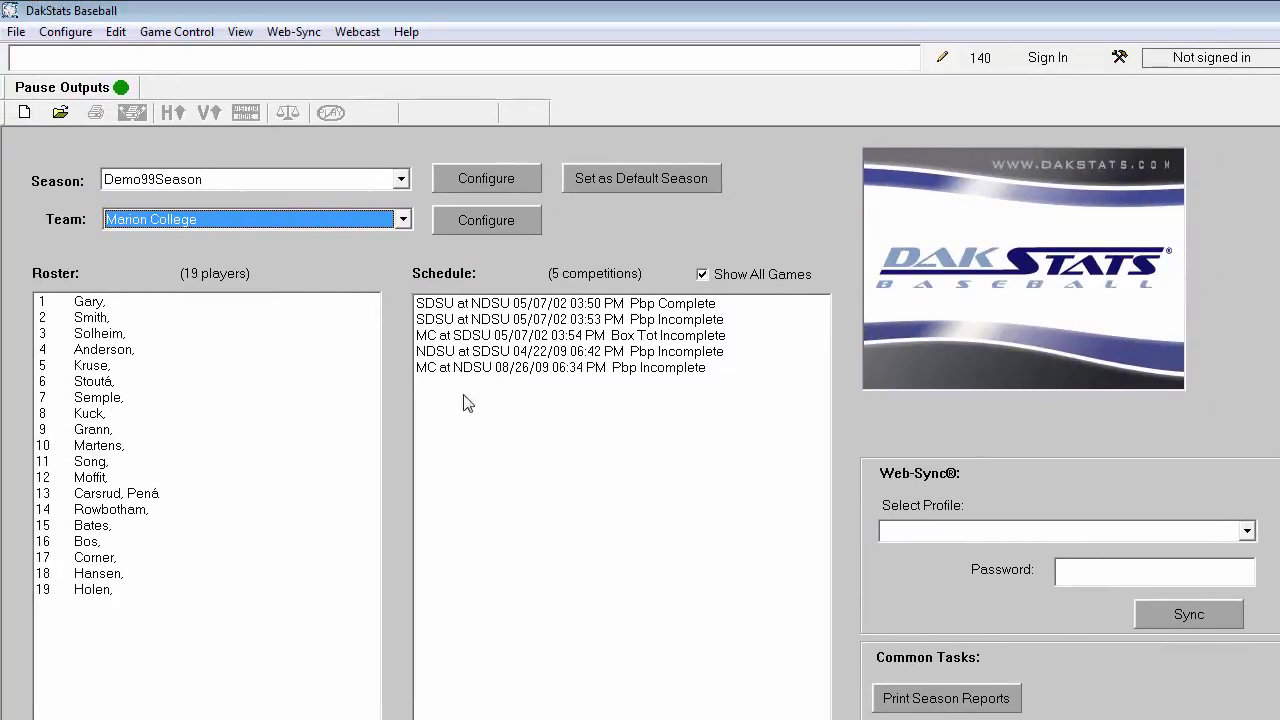
Open the roster for South Dakota State University in the Baseball season.
{"action": "left_click", "coordinate": [65, 31]}
{"action": "left_click", "coordinate": [88, 129]}
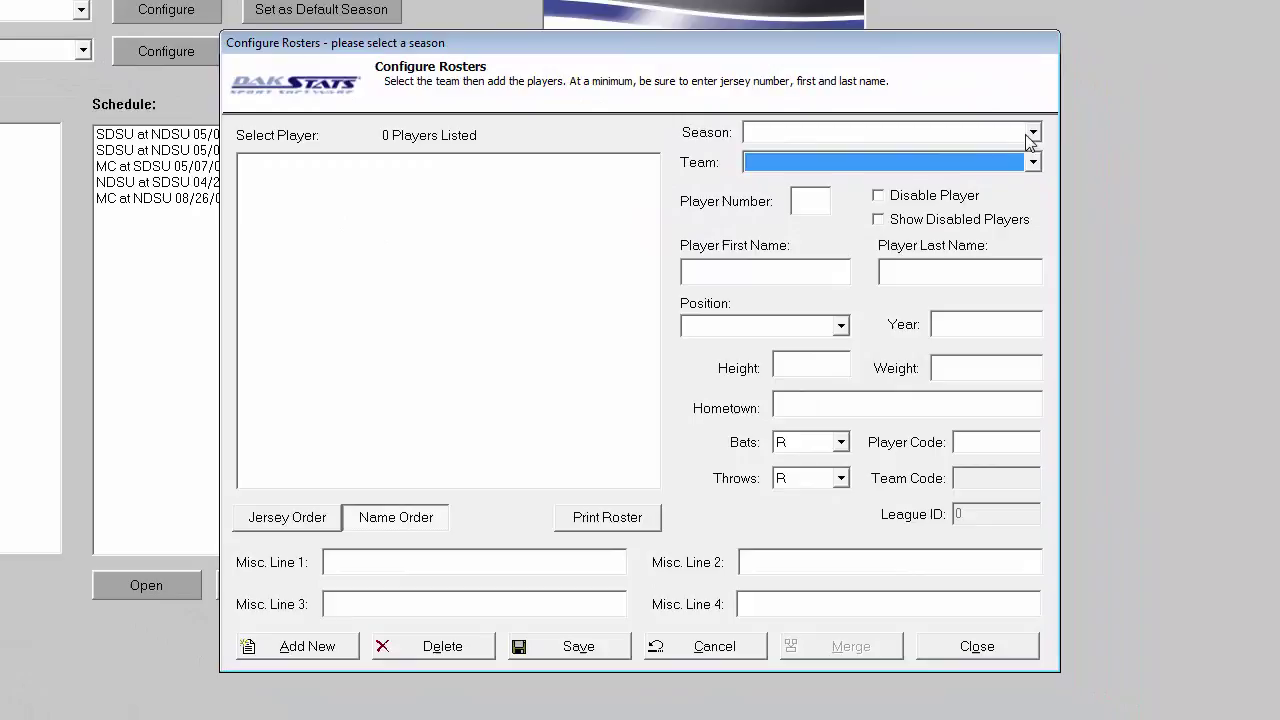
{"action": "left_click", "coordinate": [1032, 134]}
{"action": "left_click", "coordinate": [910, 152]}
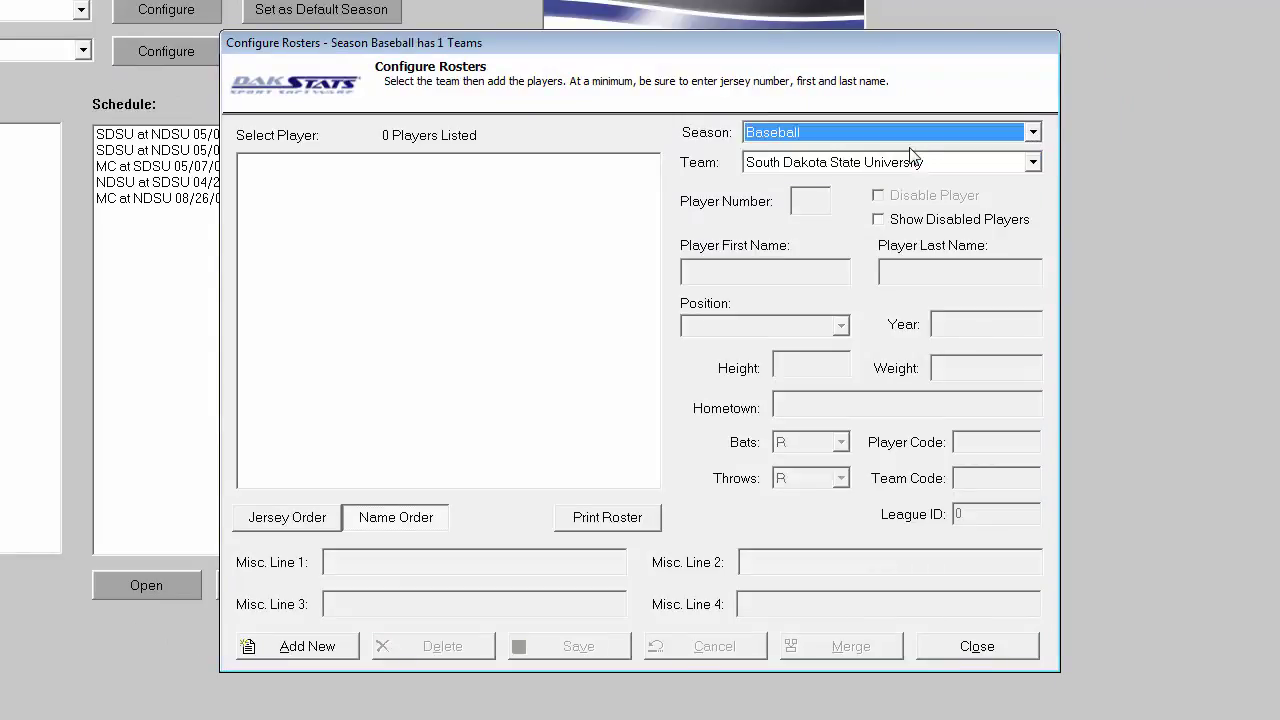
{"action": "left_click", "coordinate": [907, 163]}
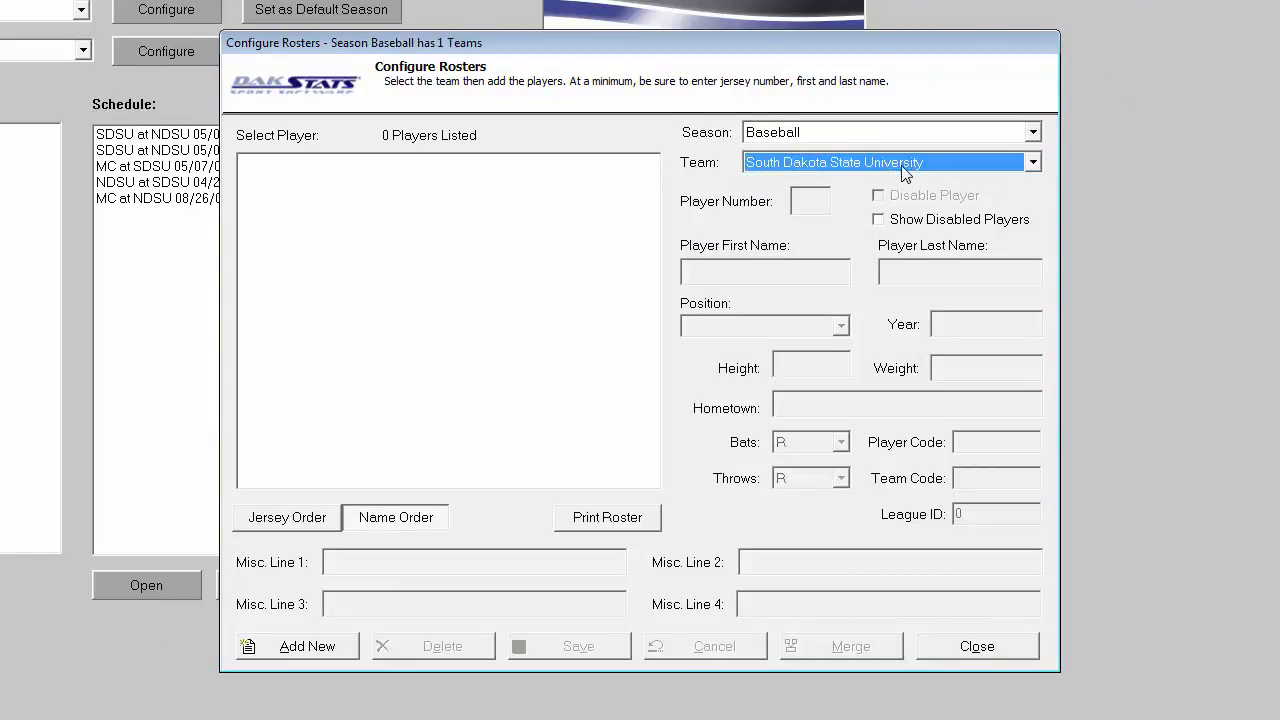
Add players John Smith #3 and Sylvester Shyster #13 to the roster, then close it.
{"action": "left_click", "coordinate": [326, 648]}
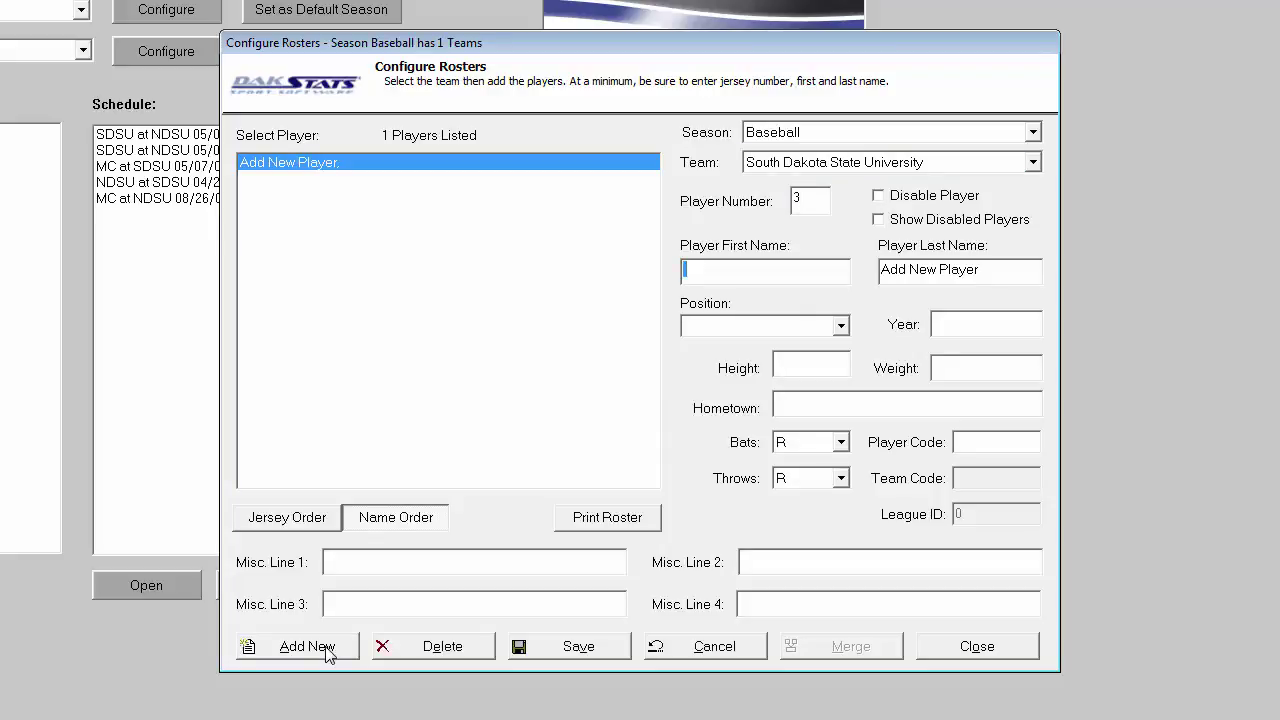
{"action": "left_click", "coordinate": [765, 271]}
{"action": "type", "text": "John"}
{"action": "key", "text": "Tab"}
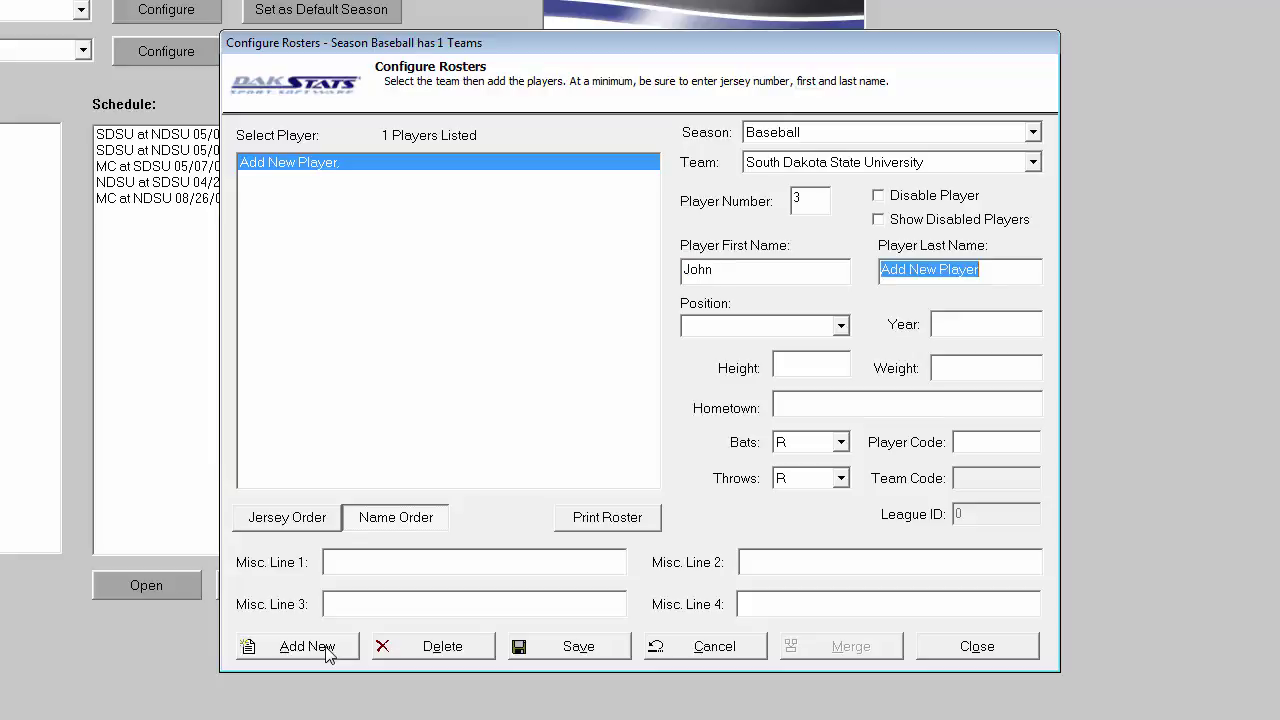
{"action": "type", "text": "Smith"}
{"action": "key", "text": "Tab"}
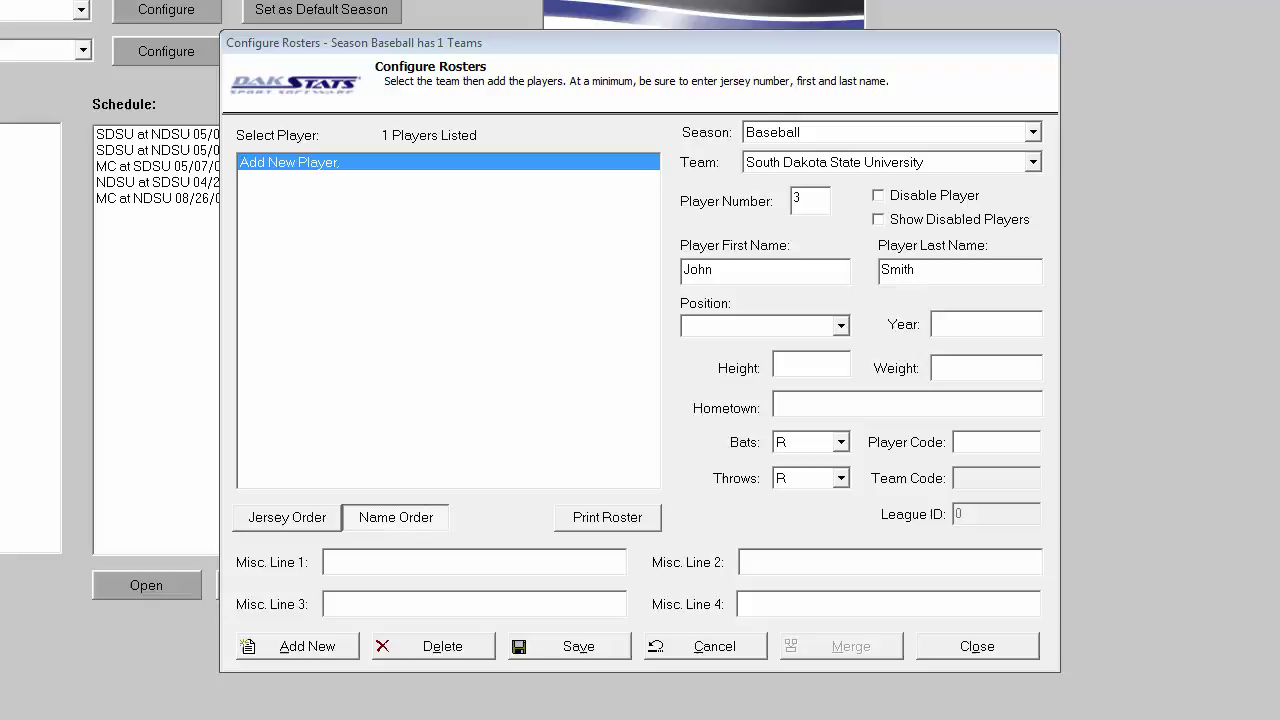
{"action": "left_click", "coordinate": [870, 325]}
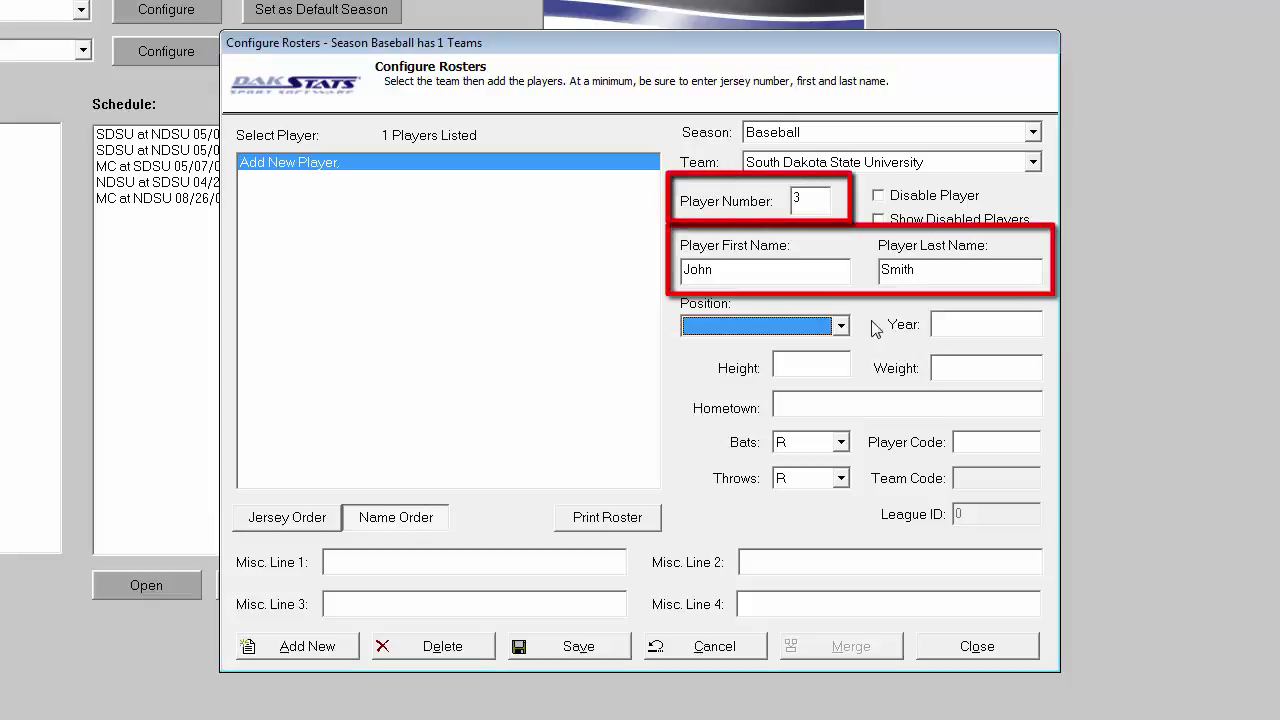
{"action": "left_click", "coordinate": [586, 648]}
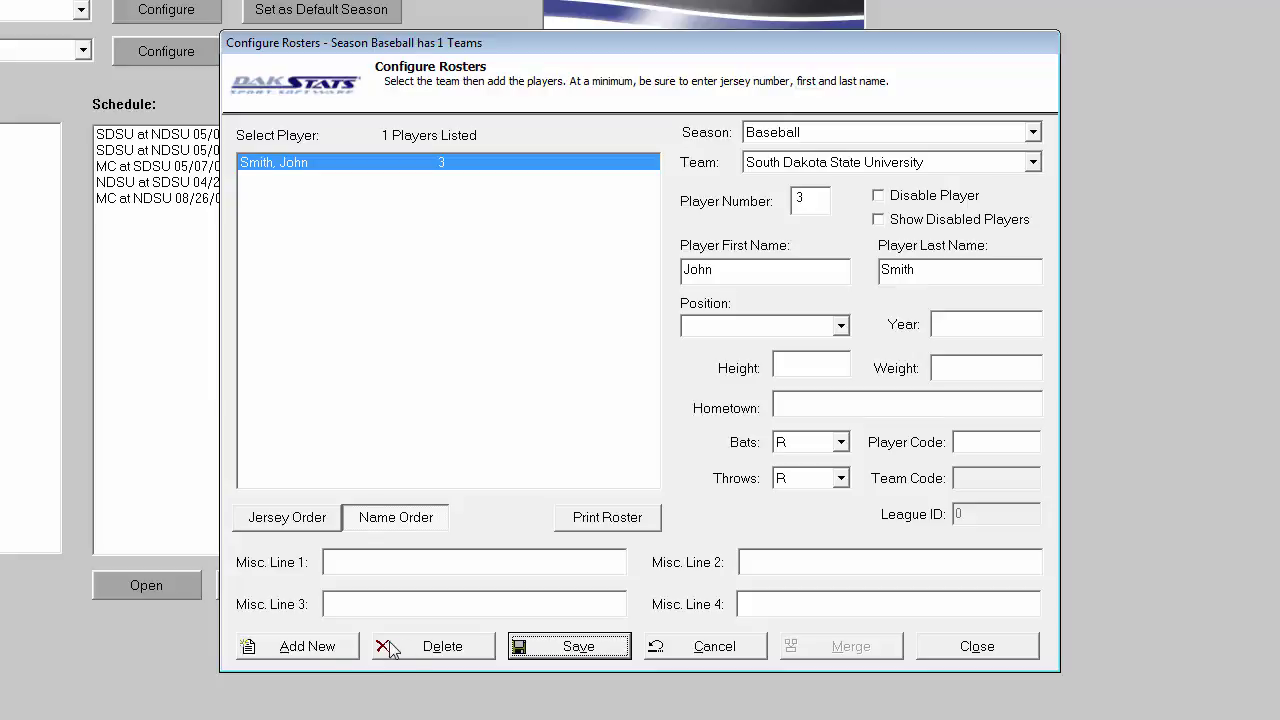
{"action": "left_click", "coordinate": [339, 651]}
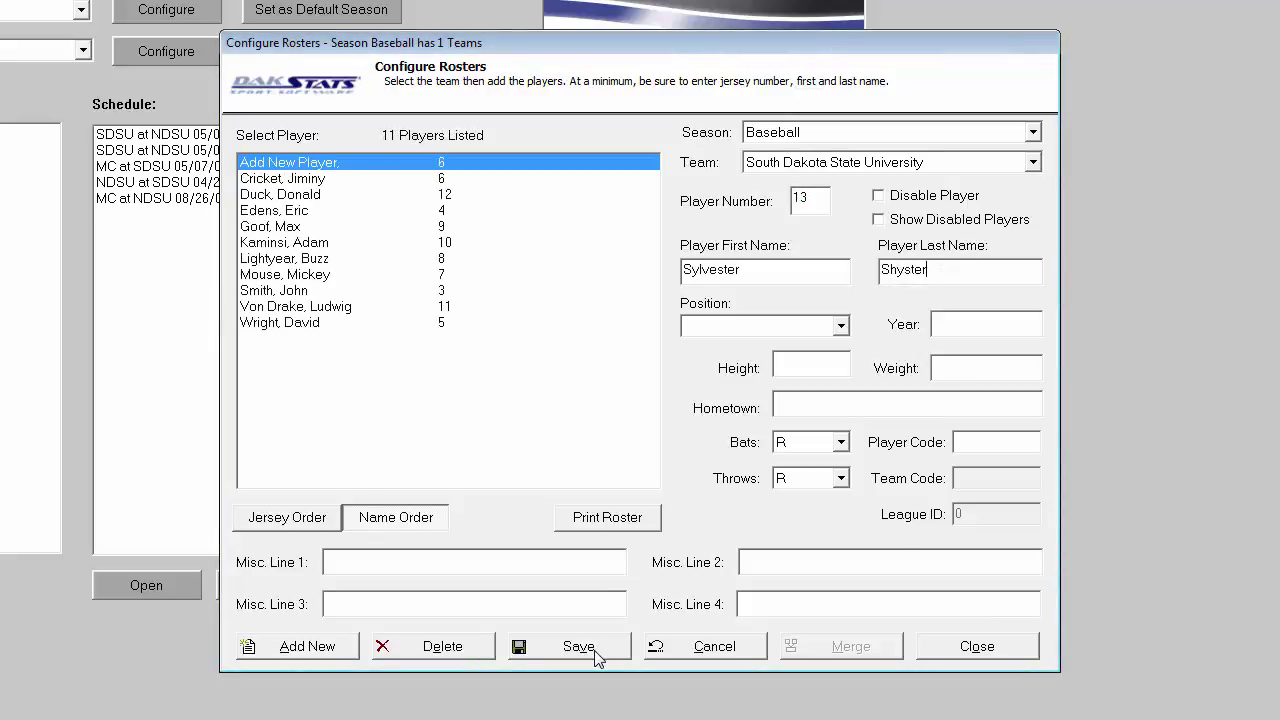
{"action": "left_click", "coordinate": [579, 647]}
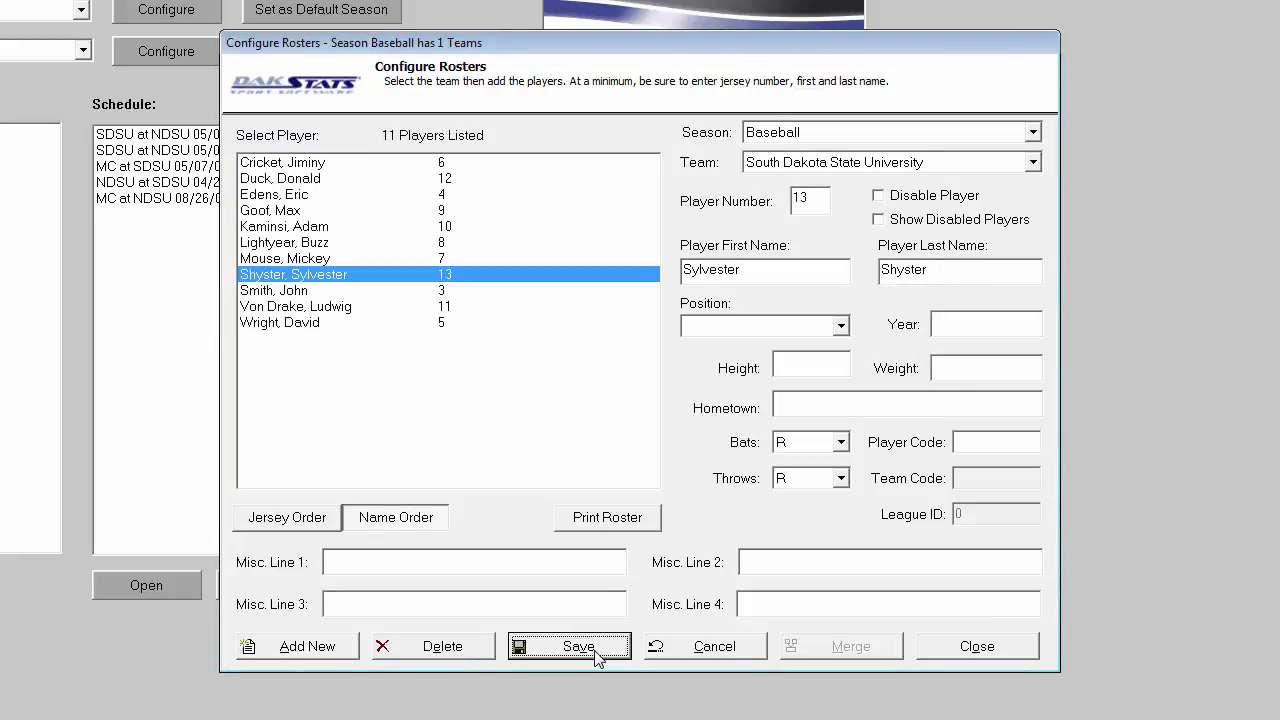
{"action": "left_click", "coordinate": [977, 646]}
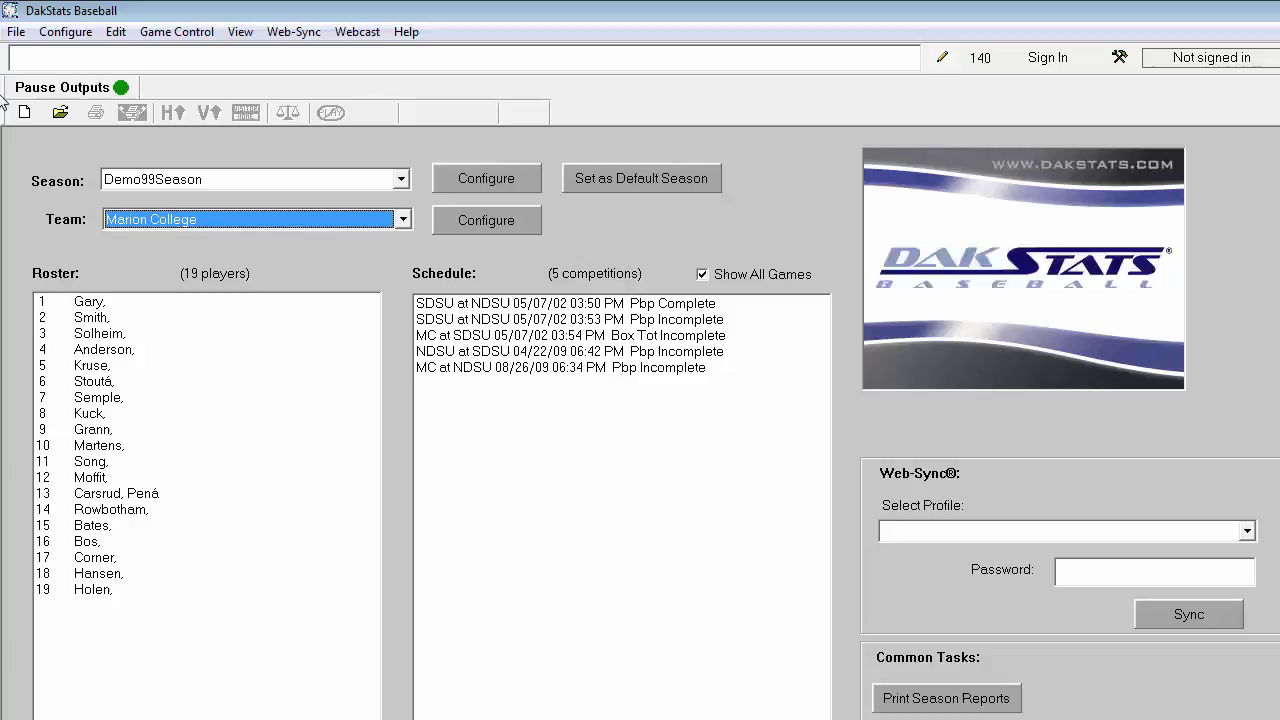
Start a new Baseball game with Chattahoochee Valley visiting South Dakota State University.
{"action": "left_click", "coordinate": [16, 31]}
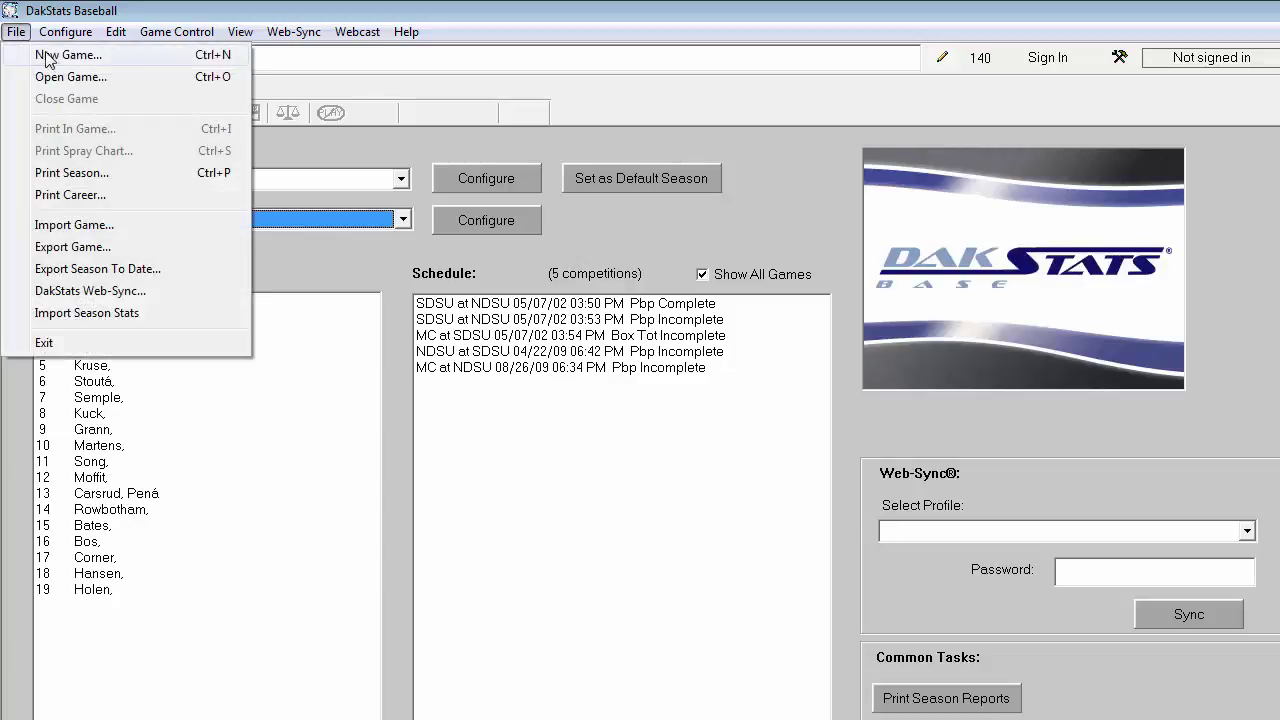
{"action": "left_click", "coordinate": [45, 57]}
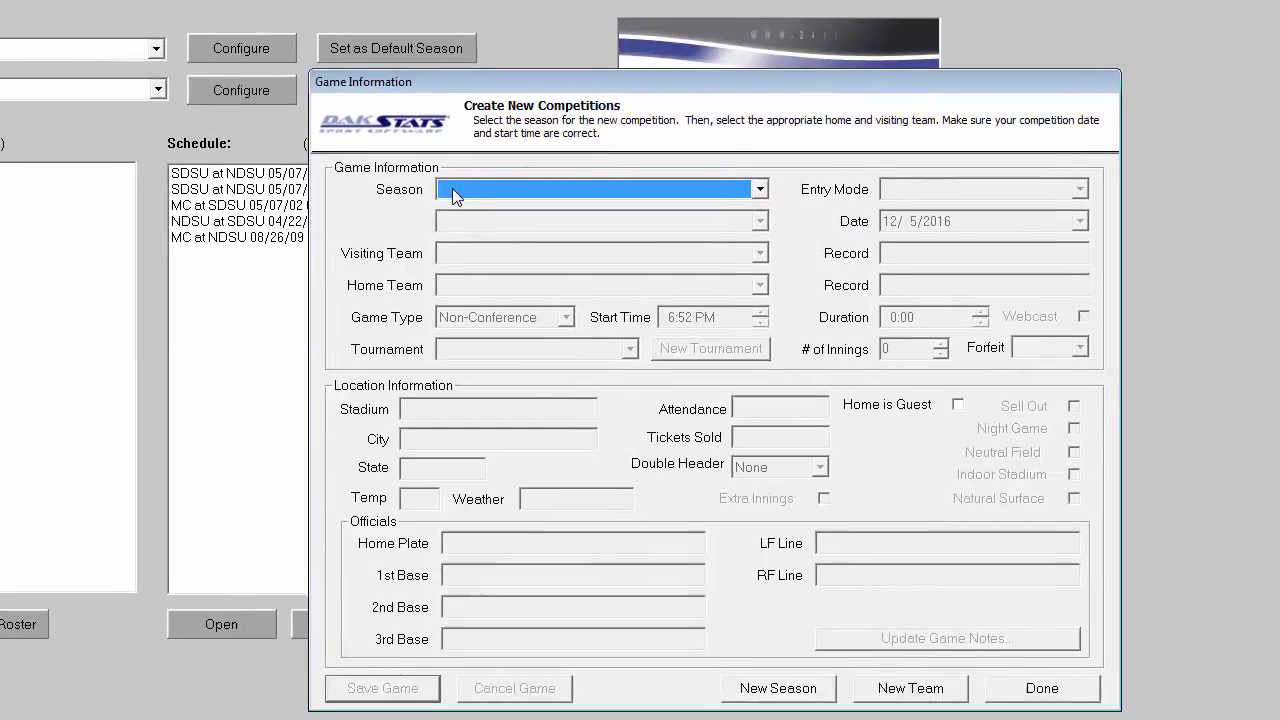
{"action": "left_click", "coordinate": [452, 189]}
{"action": "left_click", "coordinate": [380, 167]}
{"action": "left_click", "coordinate": [379, 214]}
{"action": "left_click", "coordinate": [400, 251]}
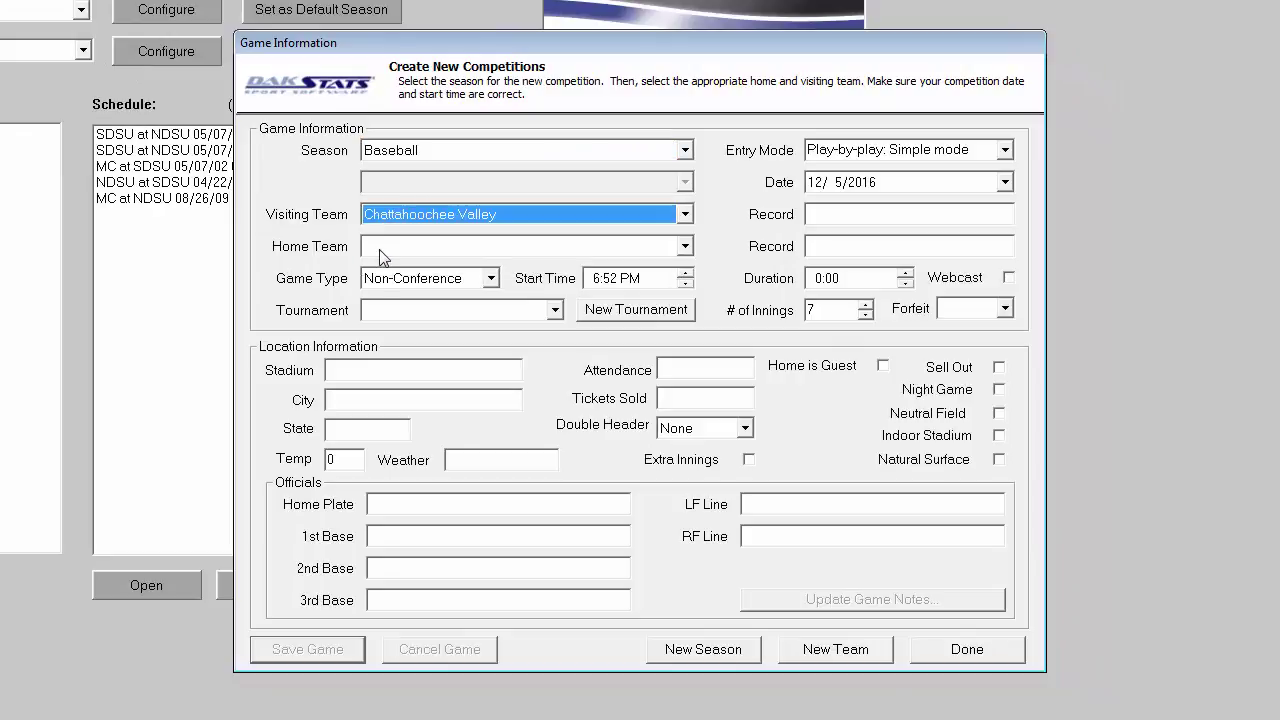
{"action": "left_click", "coordinate": [387, 299]}
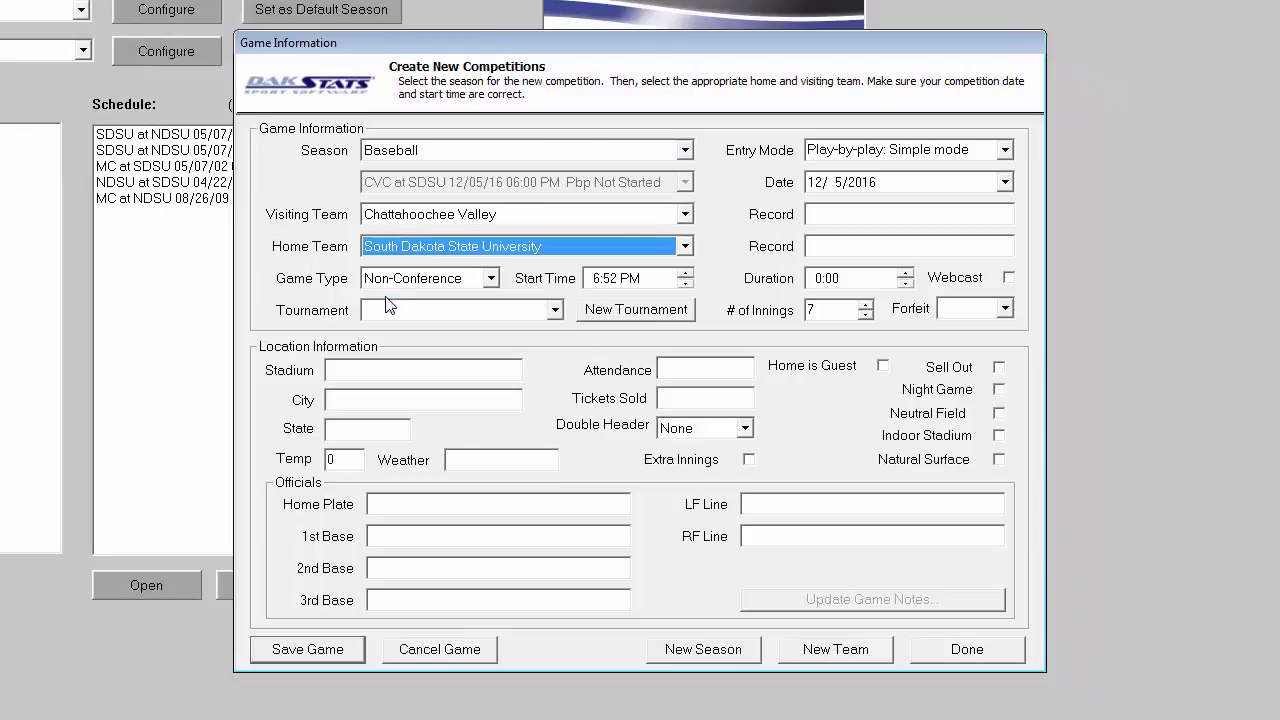
Keep simple play-by-play mode, 12/5/2016 at 7:00 PM, and save the game.
{"action": "left_click", "coordinate": [927, 152]}
{"action": "left_click", "coordinate": [927, 152]}
{"action": "left_click", "coordinate": [1005, 184]}
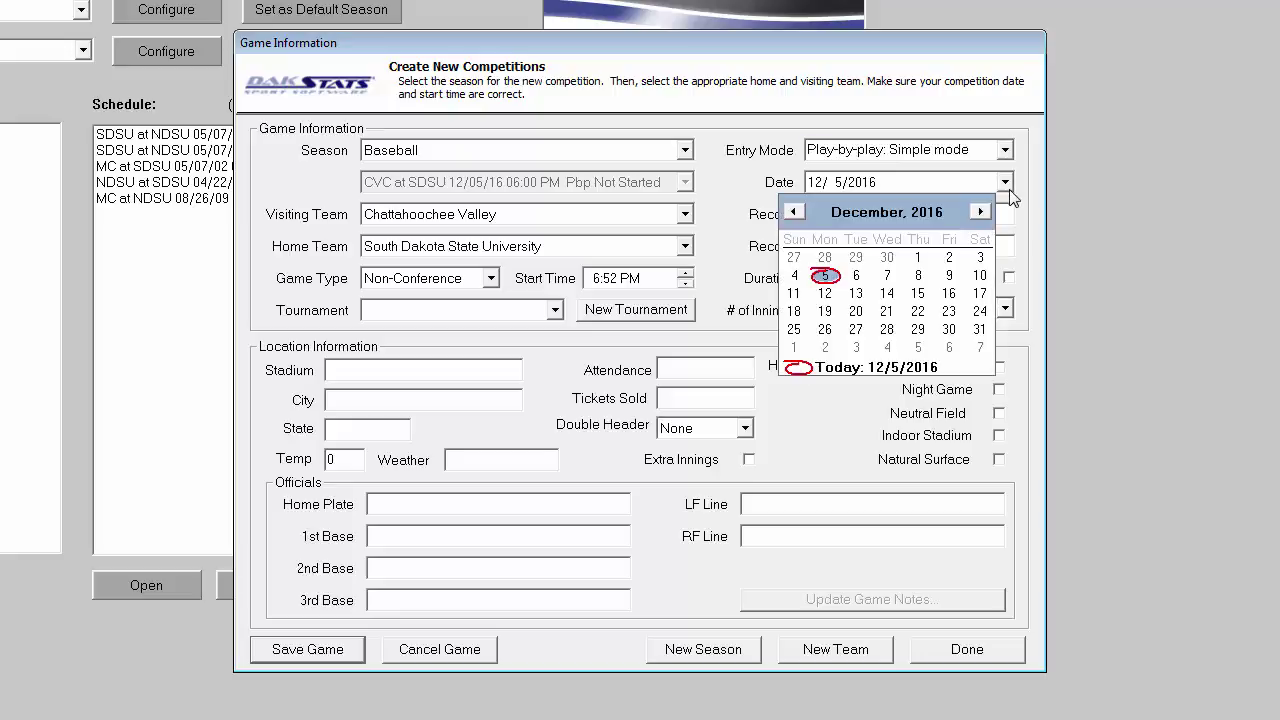
{"action": "left_click", "coordinate": [1008, 190]}
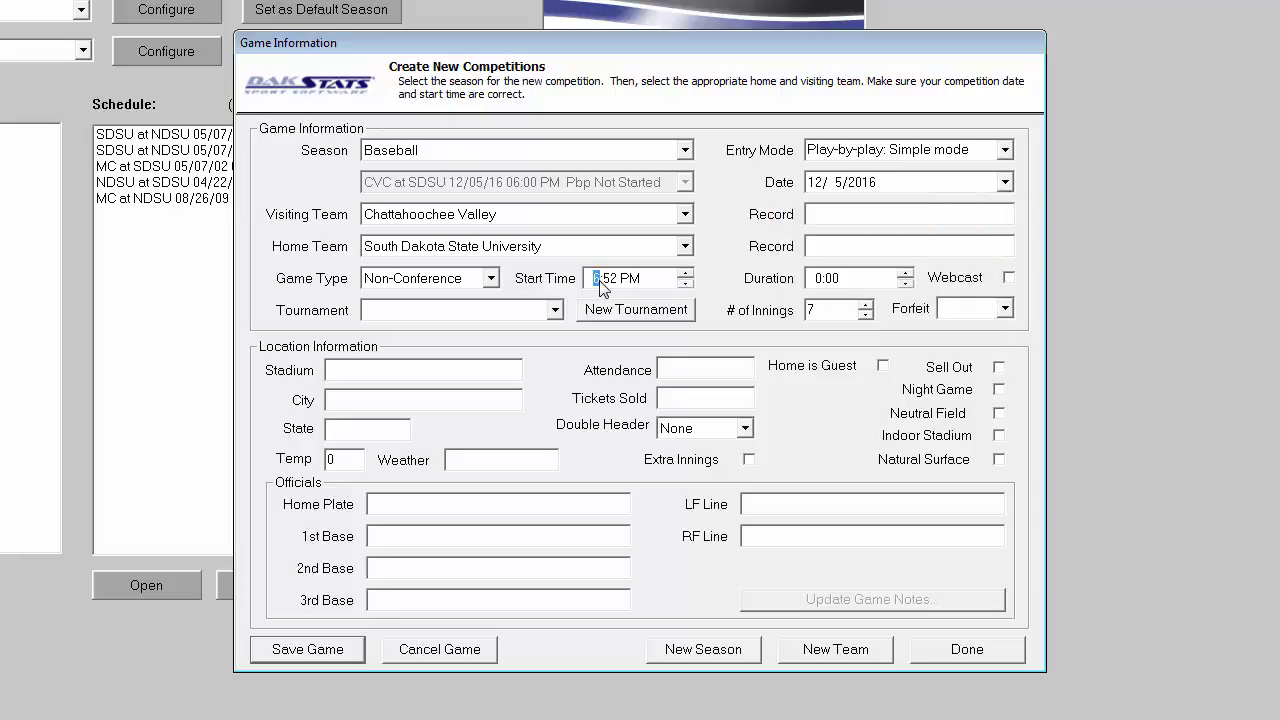
{"action": "left_click", "coordinate": [599, 280]}
{"action": "type", "text": "7"}
{"action": "key", "text": "Tab"}
{"action": "left_click", "coordinate": [326, 655]}
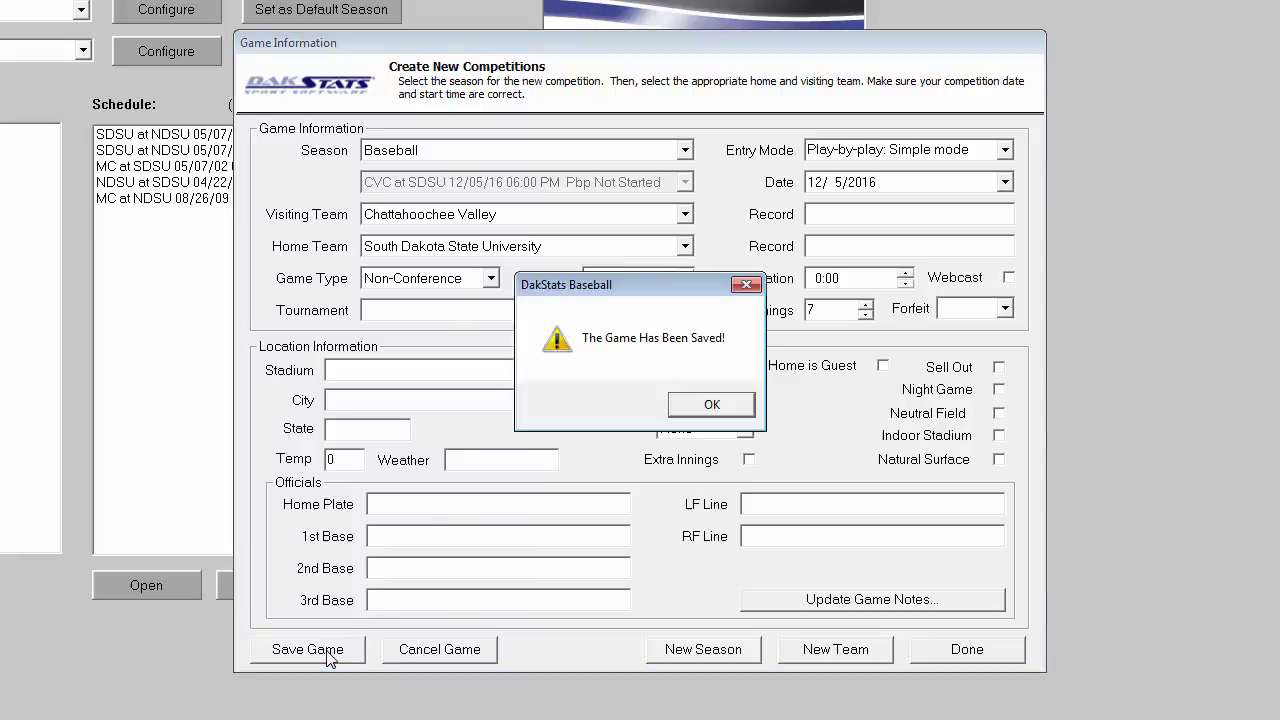
{"action": "left_click", "coordinate": [721, 400]}
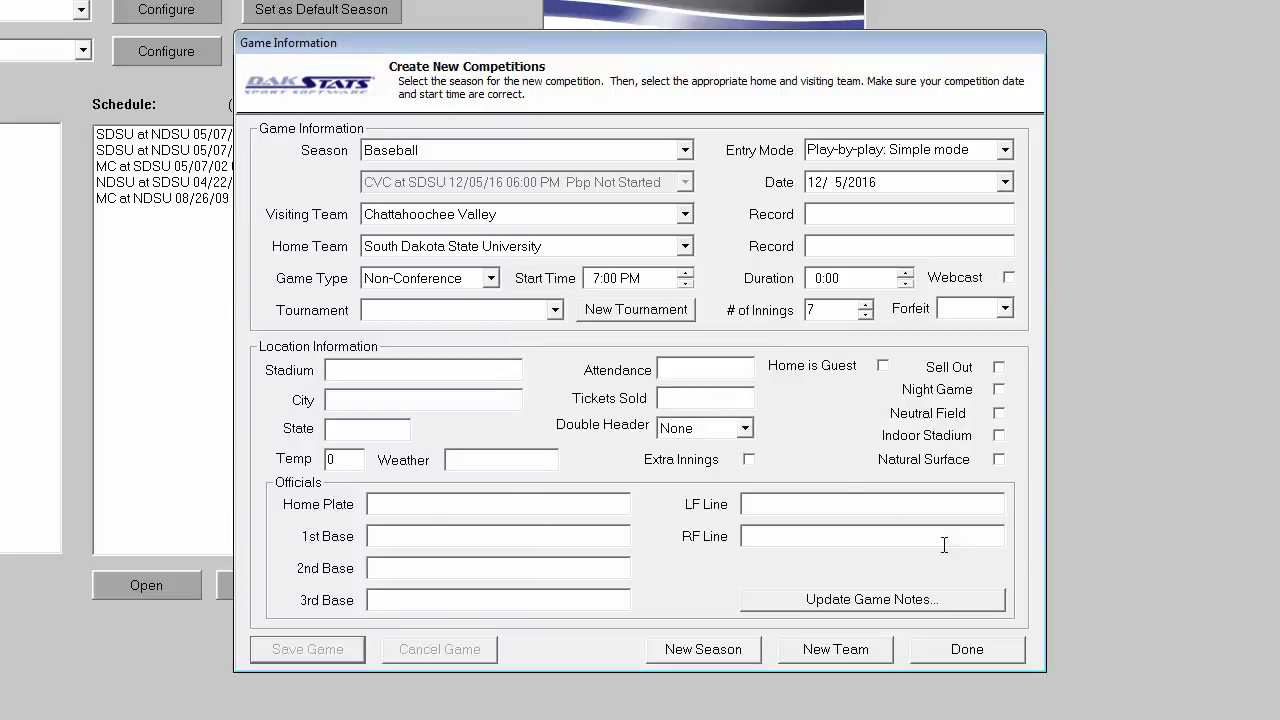
{"action": "left_click", "coordinate": [966, 648]}
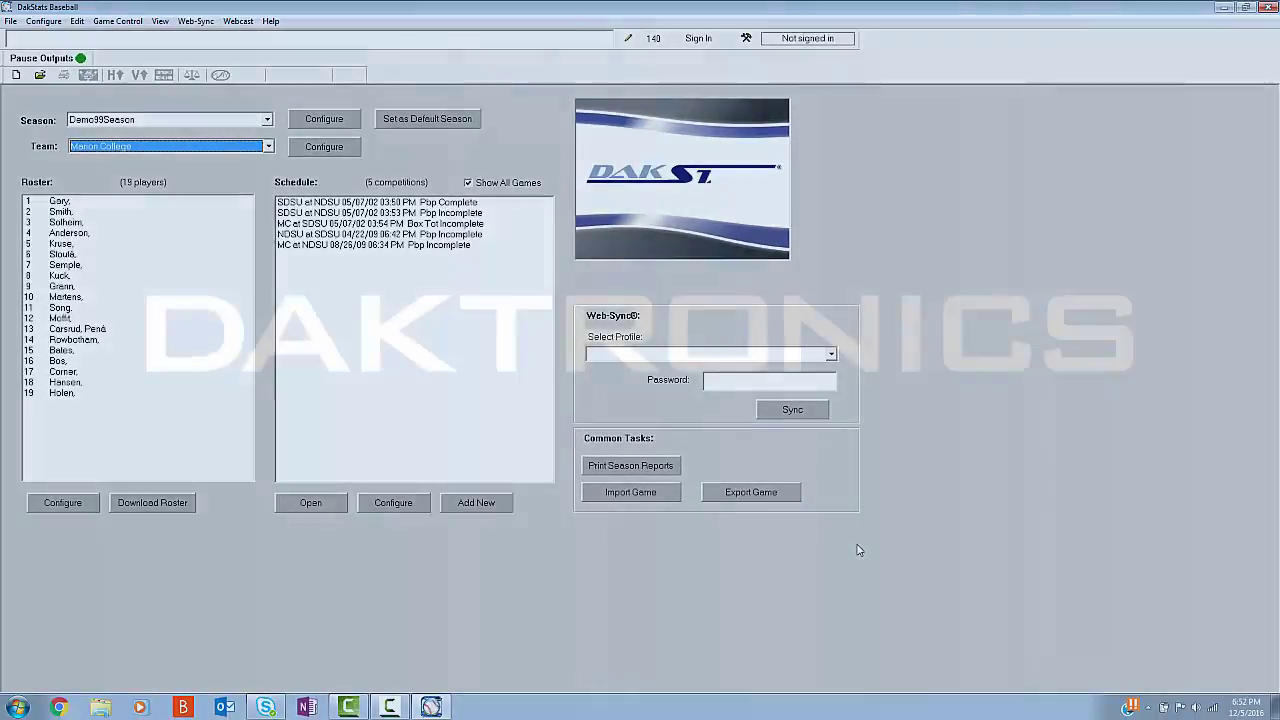